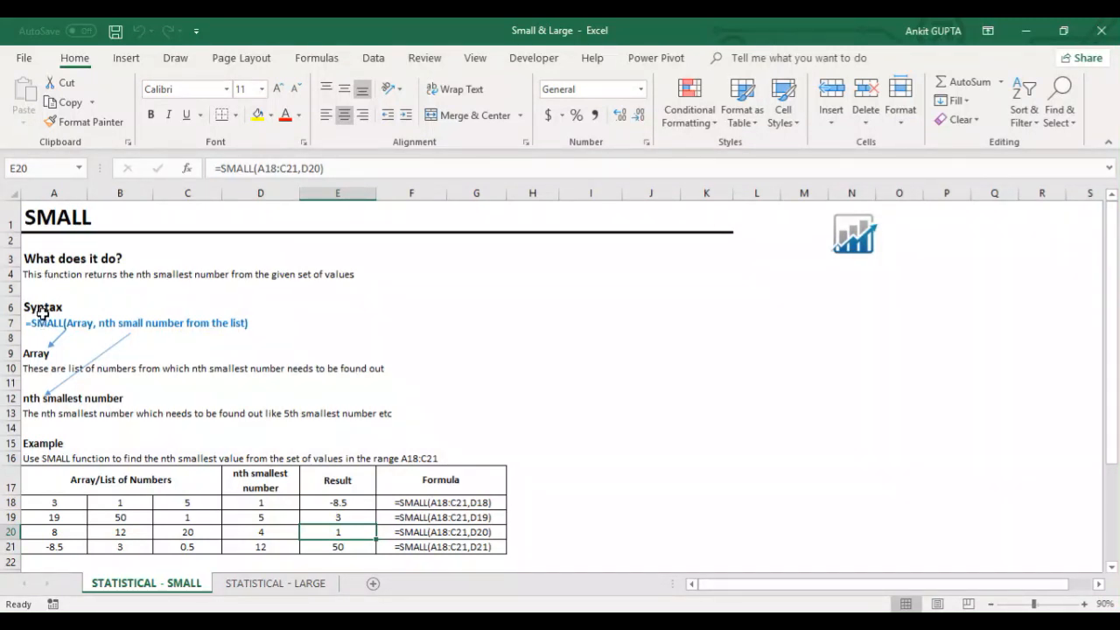
Step: Review the SMALL syntax in A7 and the example's number list in A18:C21
click(42, 312)
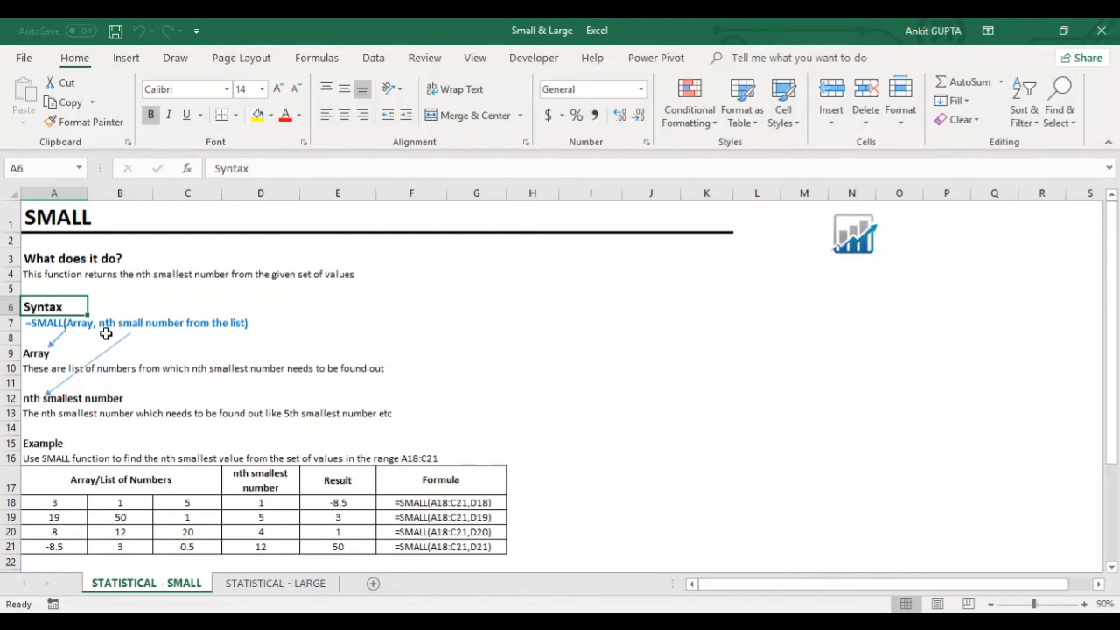
key(Down)
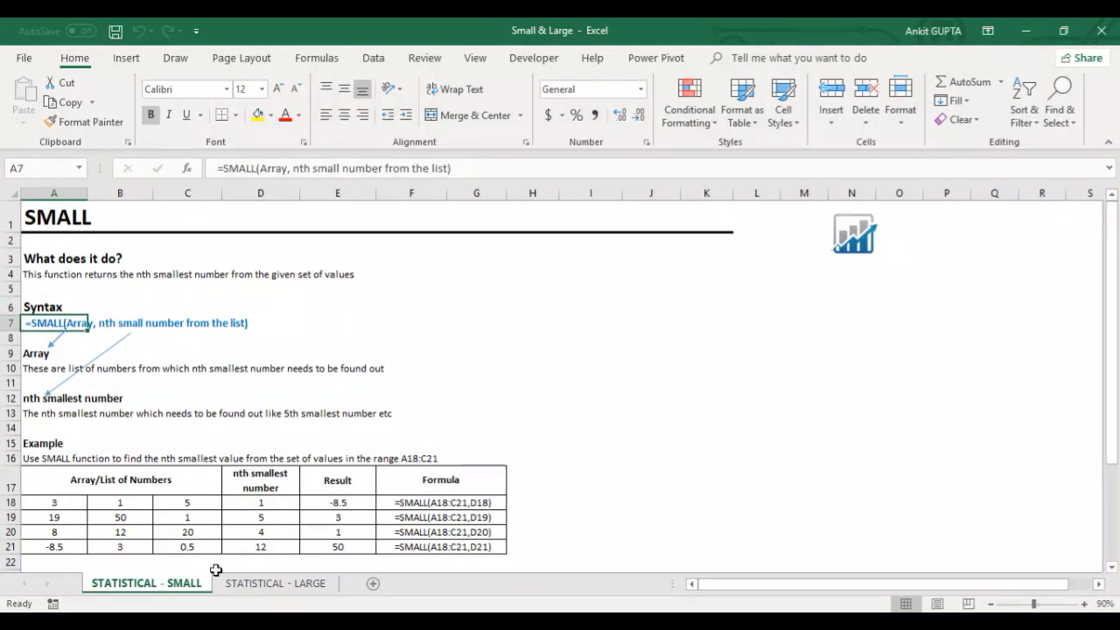
drag(48, 501, 177, 543)
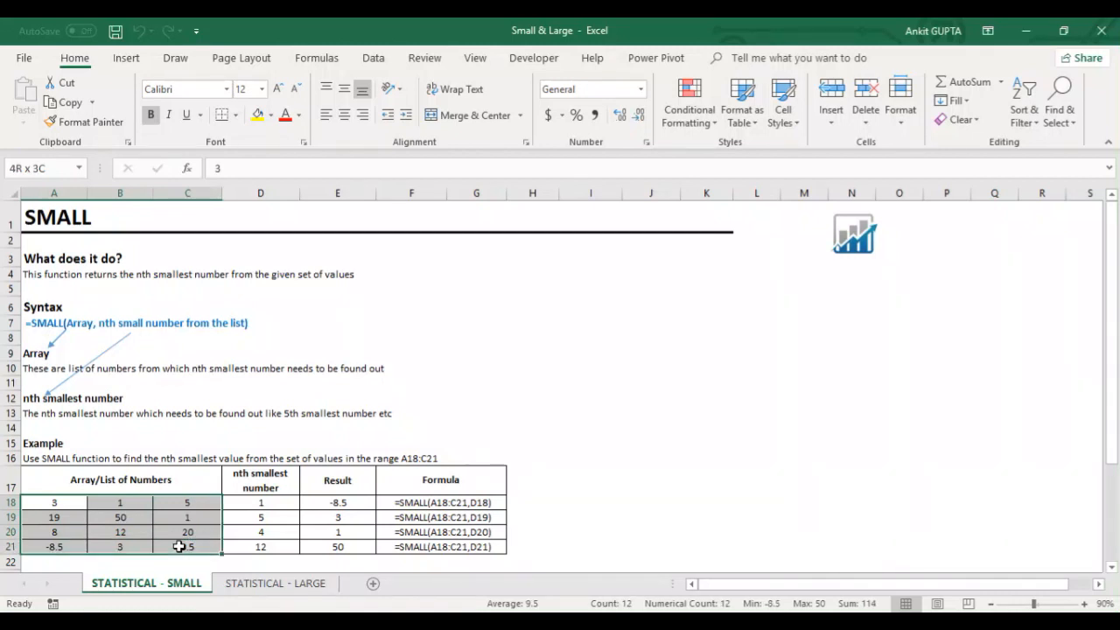
click(78, 501)
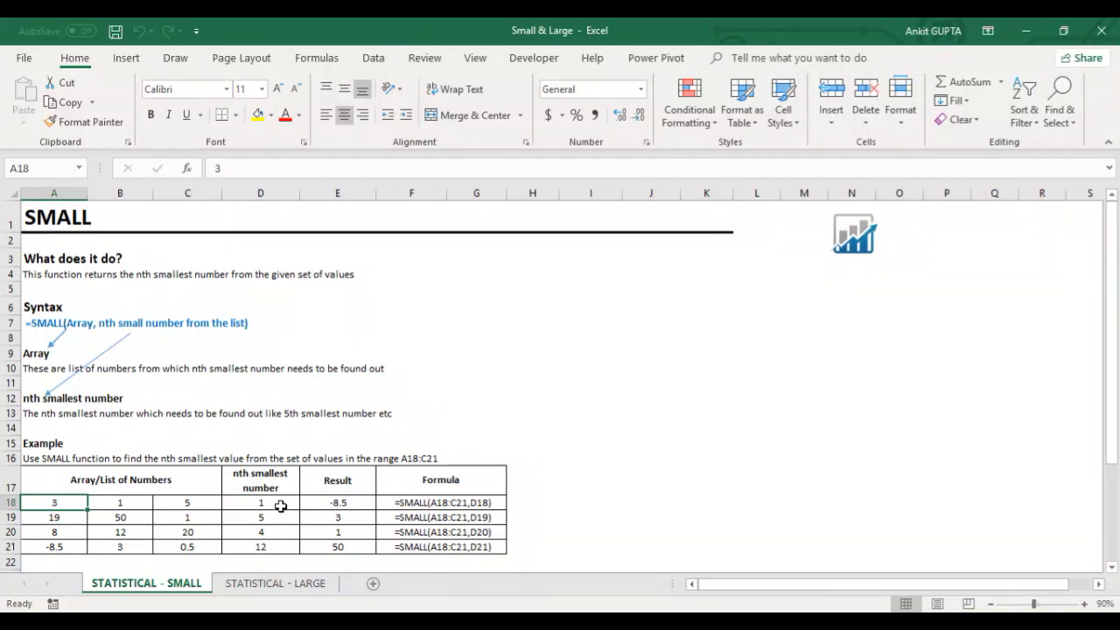
drag(67, 506, 188, 547)
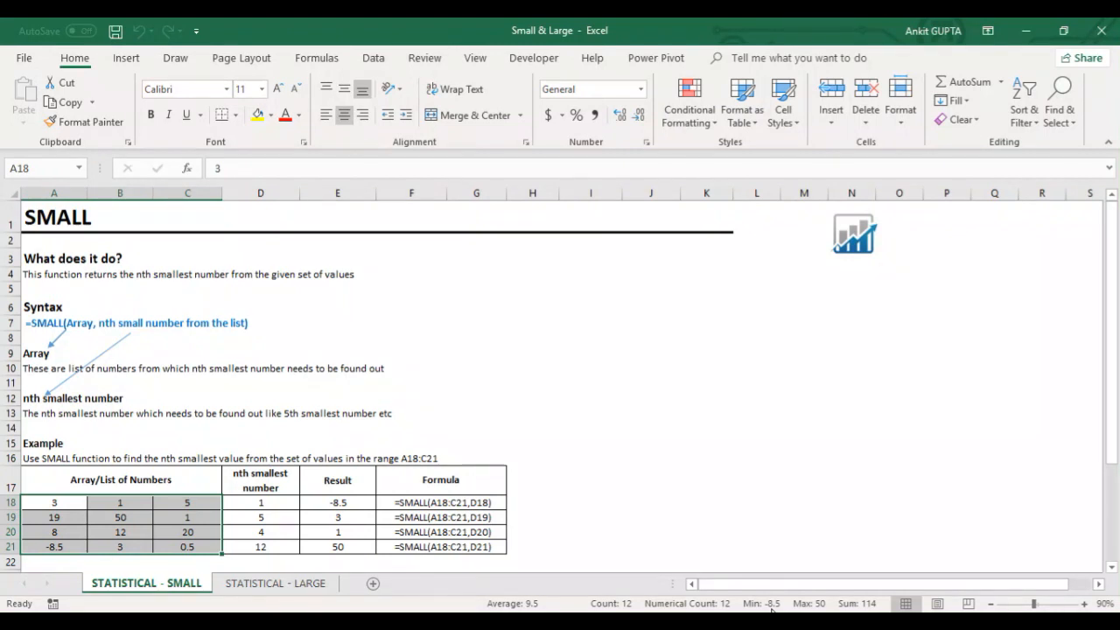
Step: Inspect the array and k arguments of the SMALL formula in E18, and the nth value cell D18
click(363, 503)
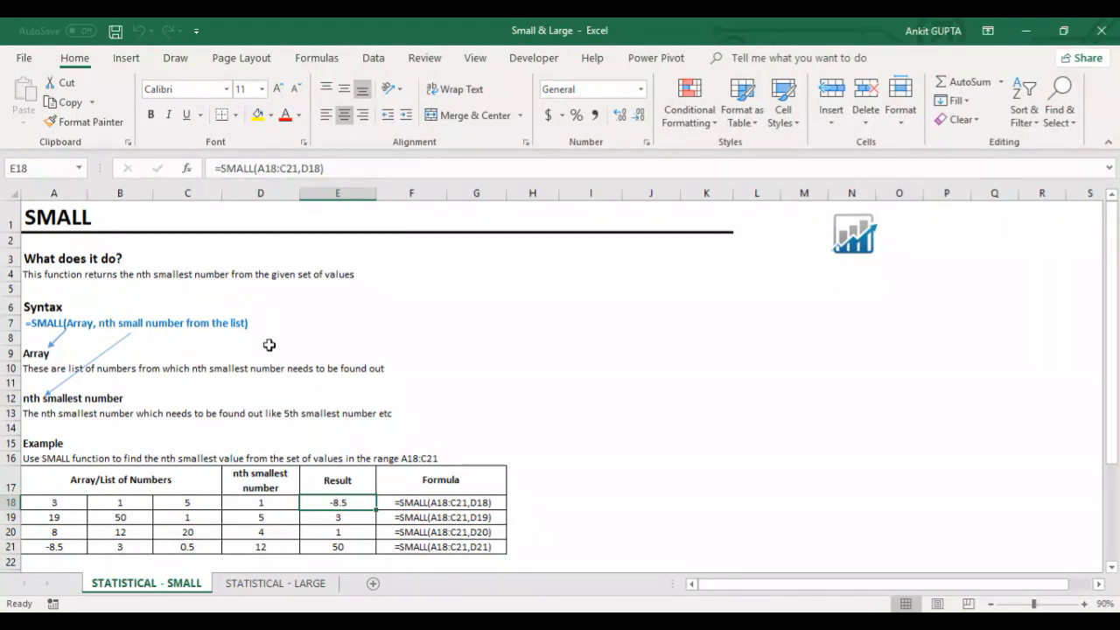
drag(258, 168, 298, 168)
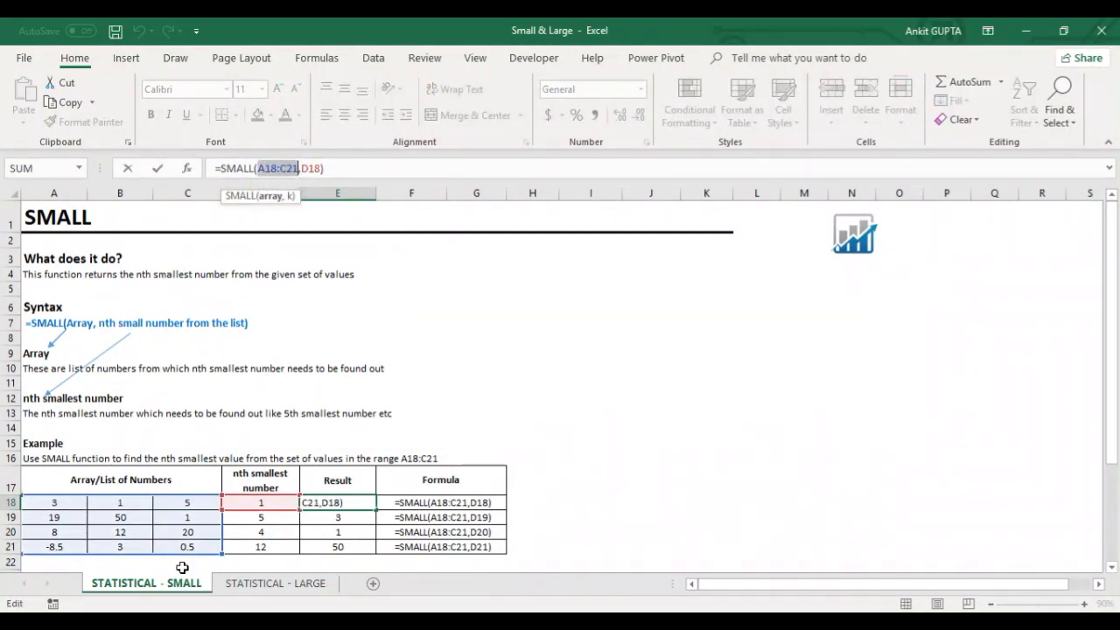
click(316, 169)
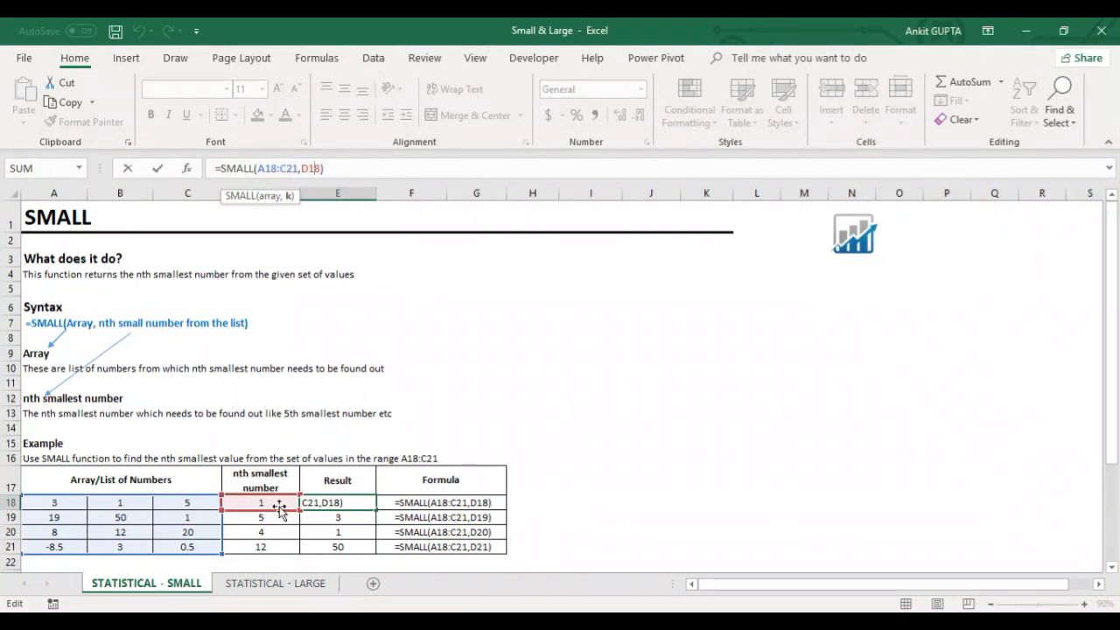
key(ctrl+Return)
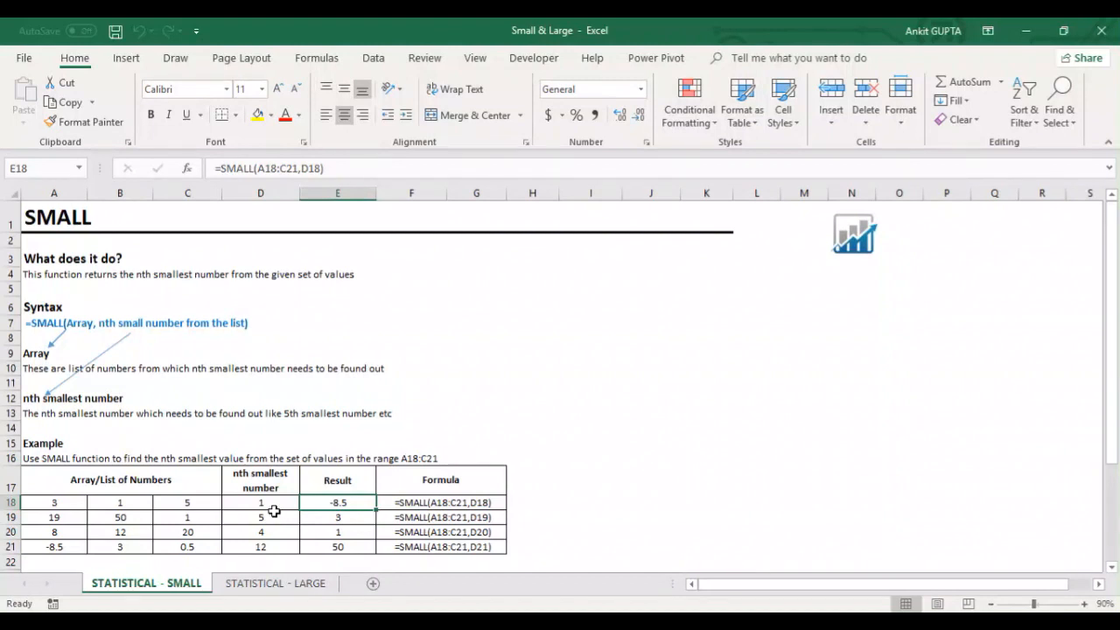
click(272, 505)
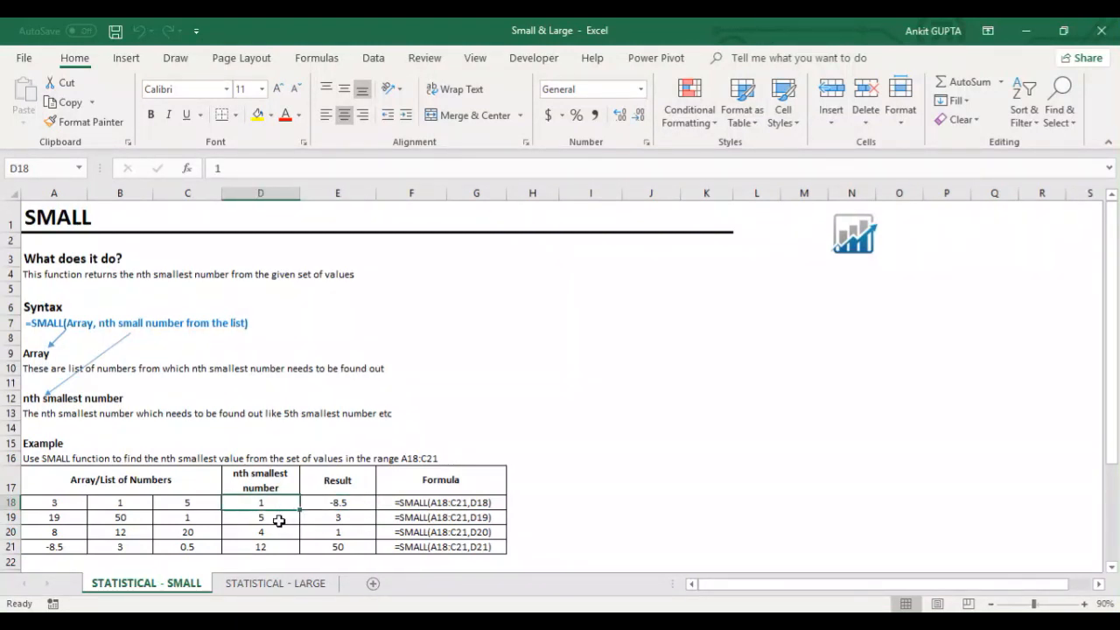
Step: Inspect the SMALL formula in E19 together with its nth value in D19, leaving the formula unedited
click(278, 521)
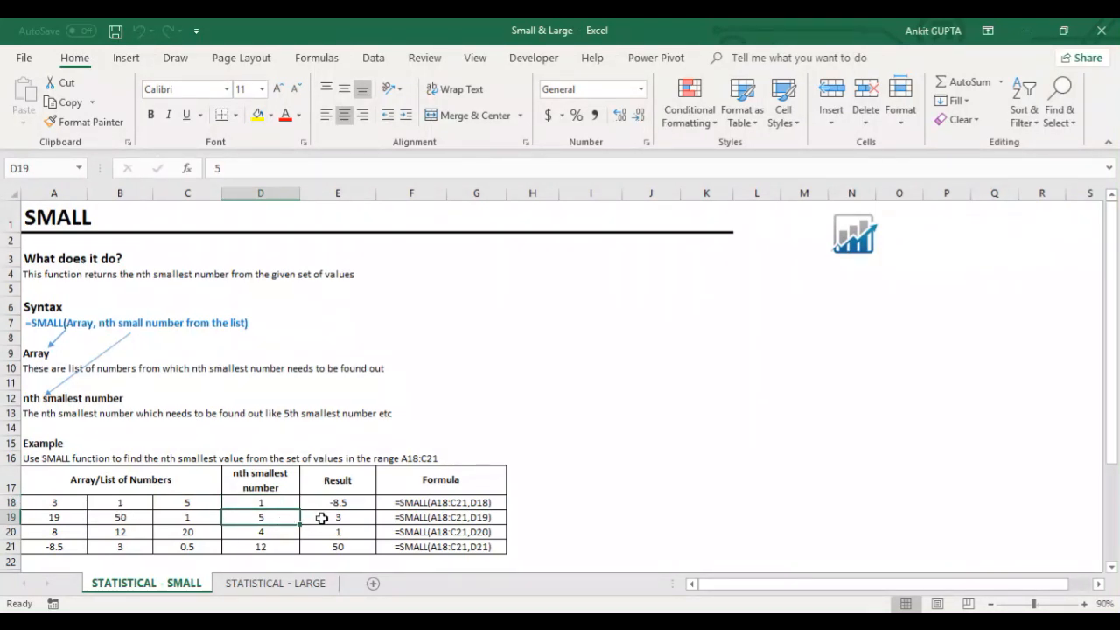
click(321, 518)
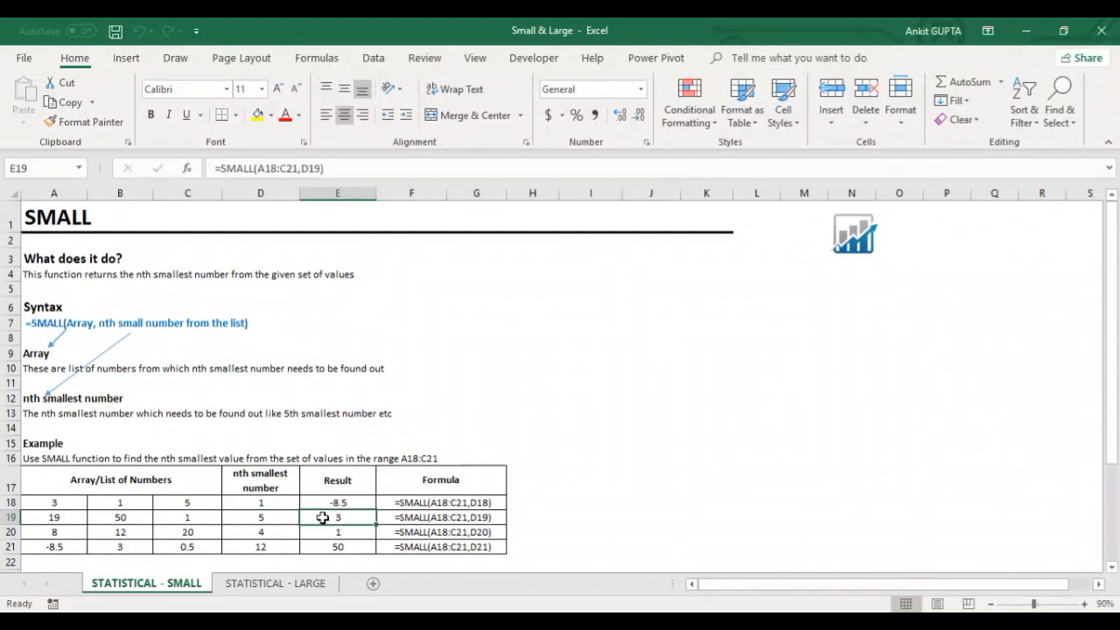
double_click(322, 518)
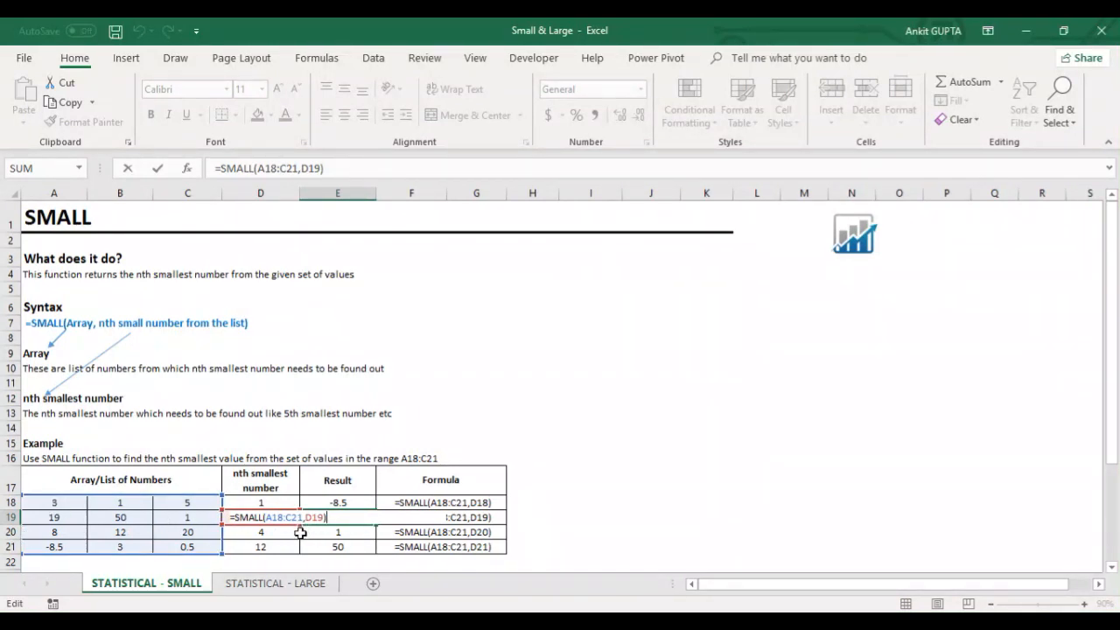
key(Escape)
click(276, 522)
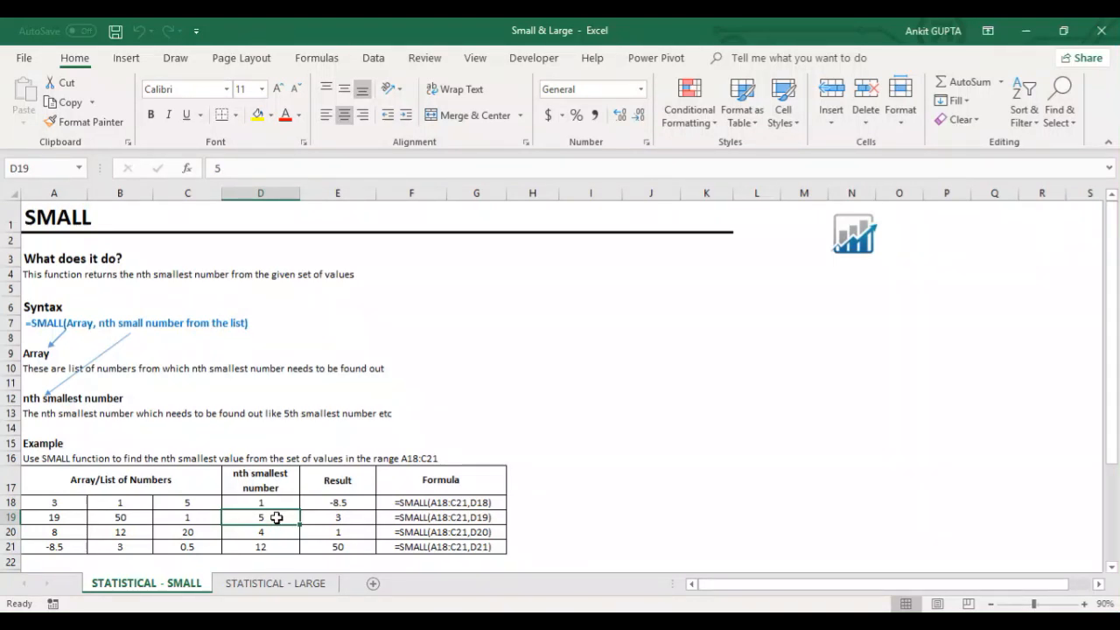
click(362, 518)
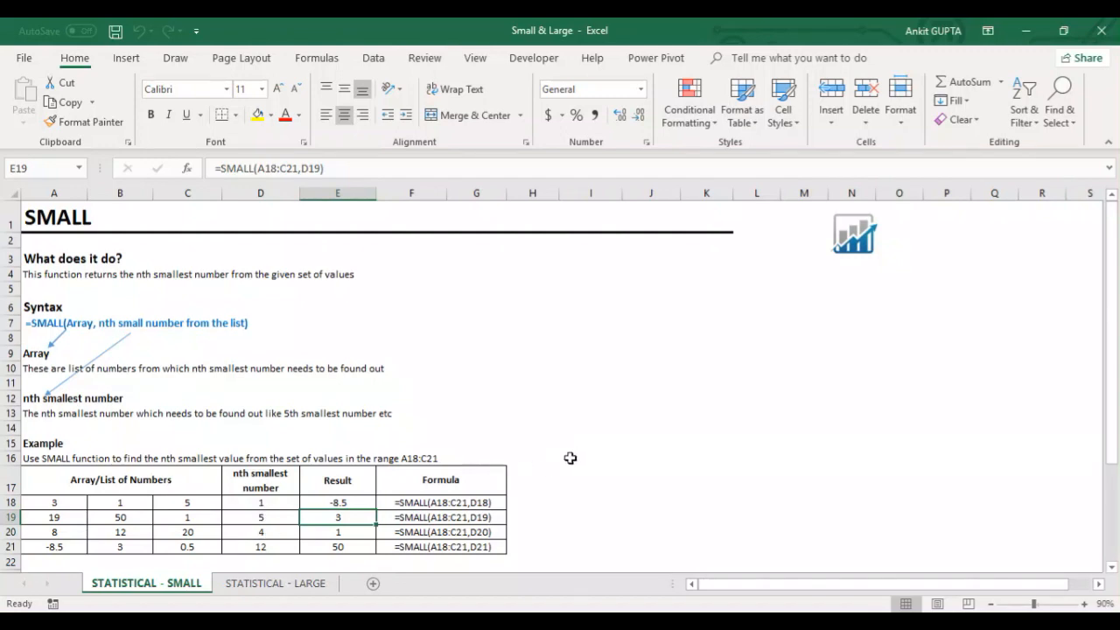
Step: In the exercise table, enter =SMALL(A26:C29,D28) in result cell E28
scroll(571, 451, down, 4)
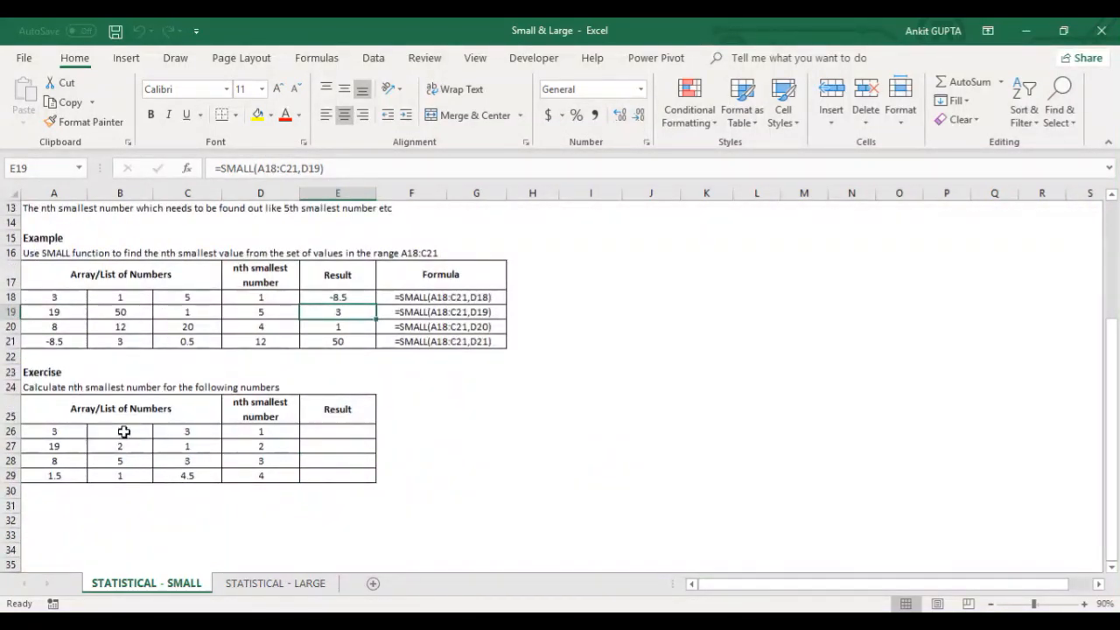
click(353, 462)
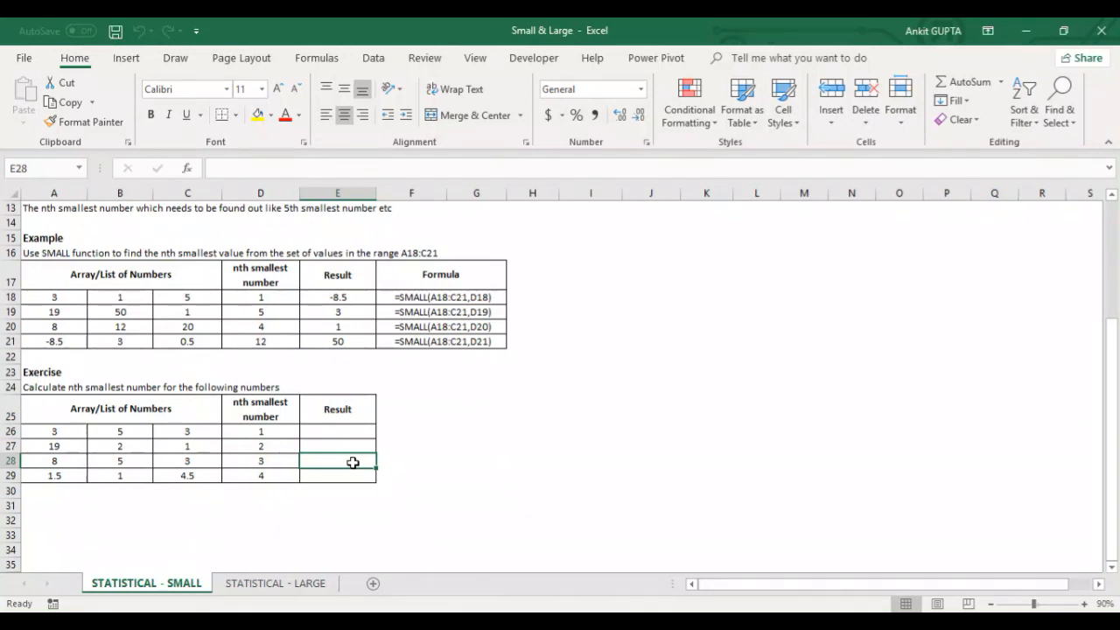
text(=small()
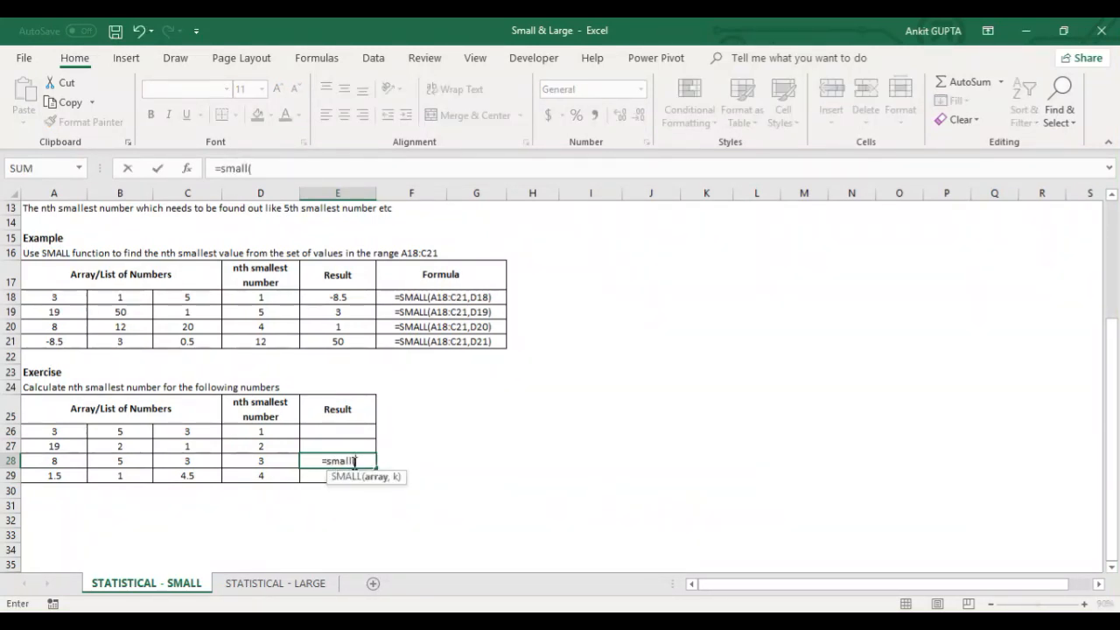
drag(74, 433, 179, 477)
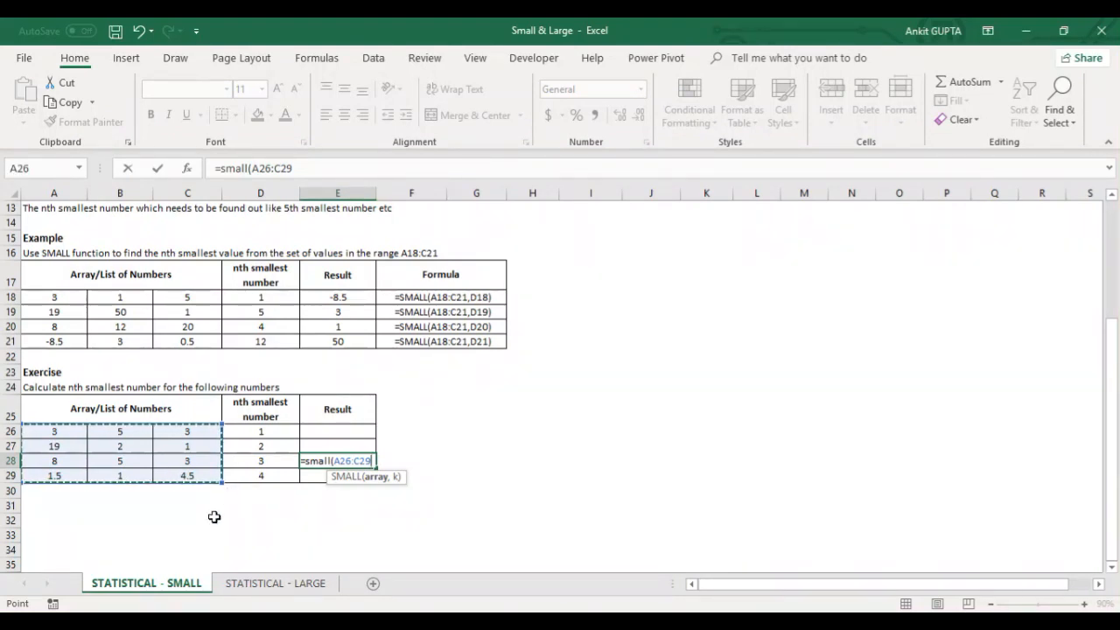
text(,)
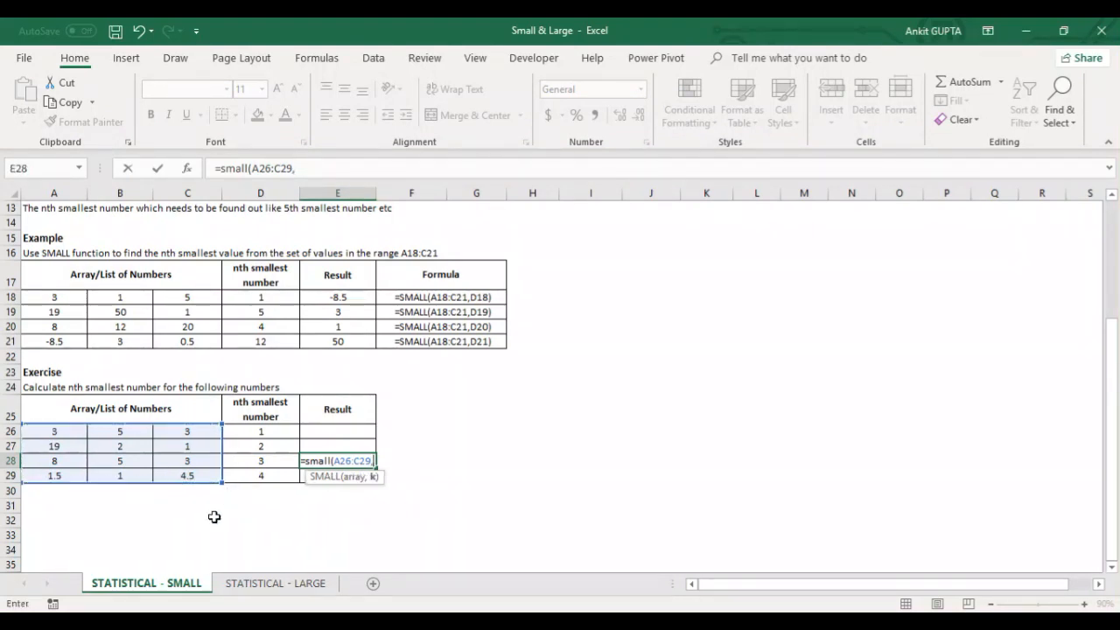
click(278, 461)
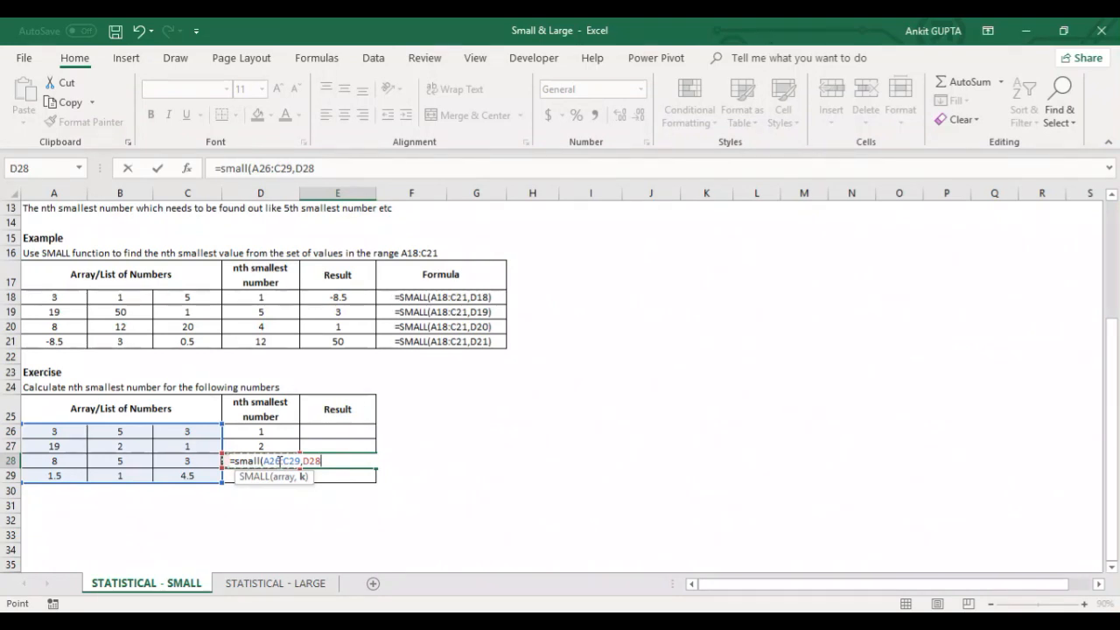
text())
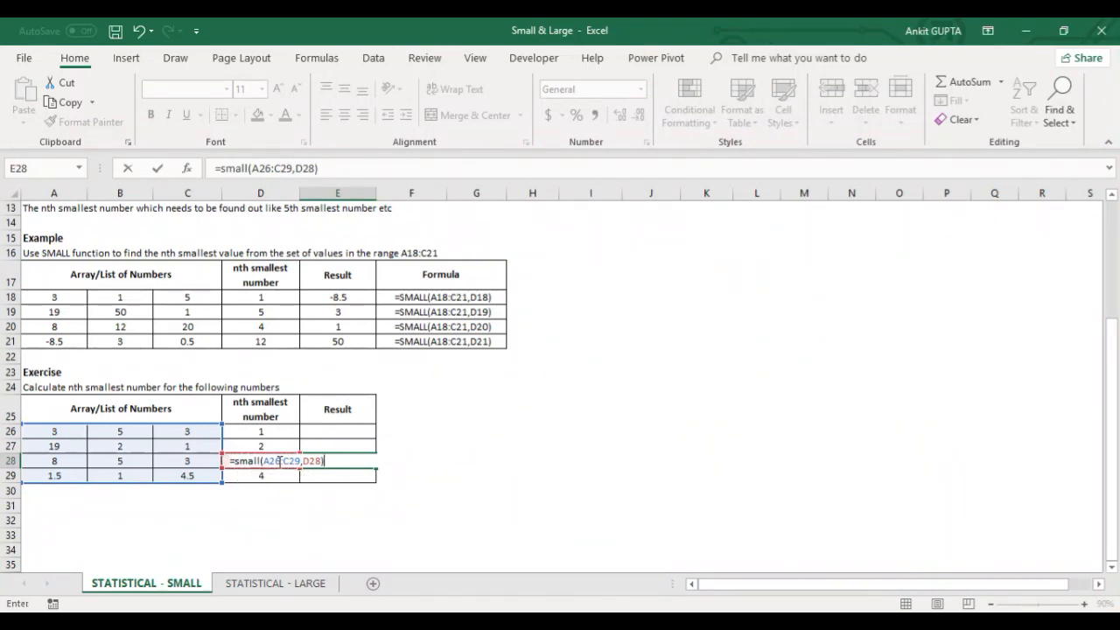
key(ctrl+Return)
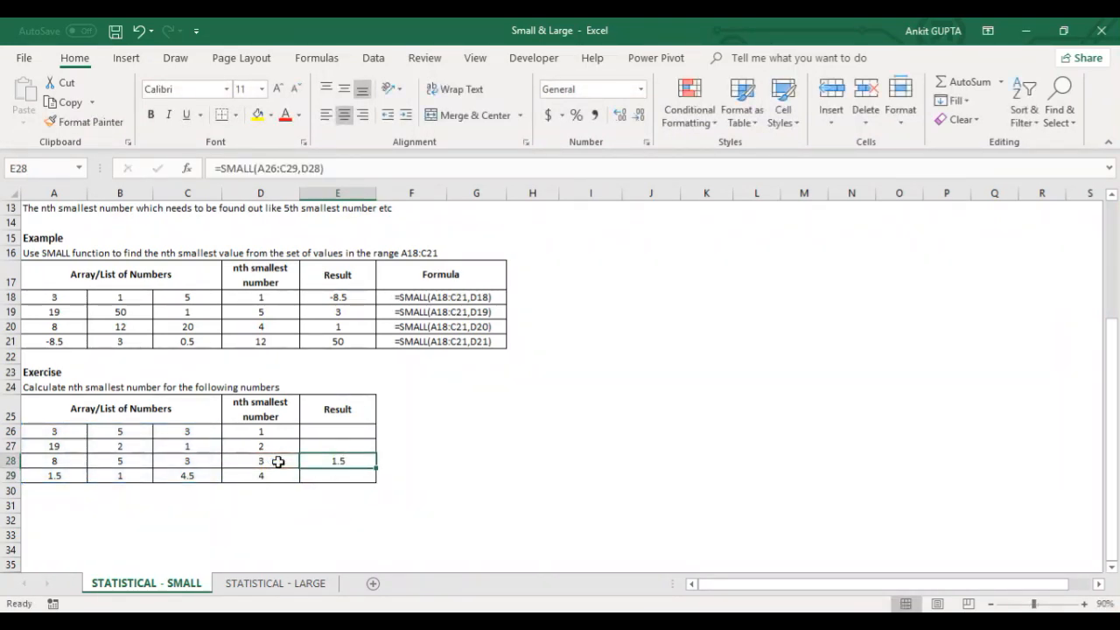
Step: Enter =SMALL(A26:C29,D26) in result cell E26 of the exercise table
key(Up)
key(Up)
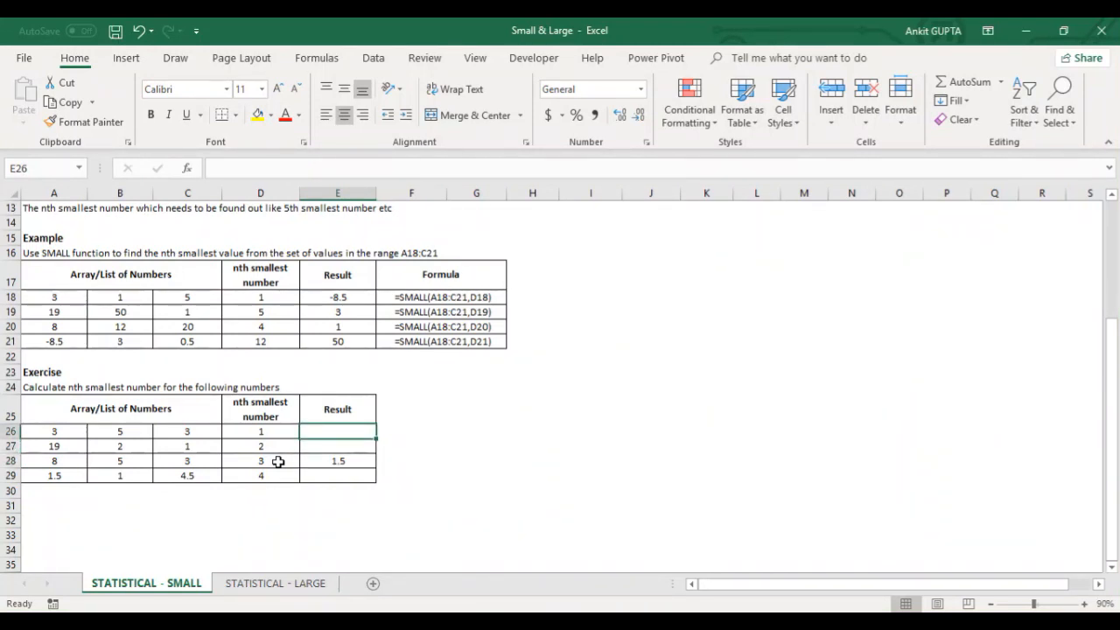
text(=small()
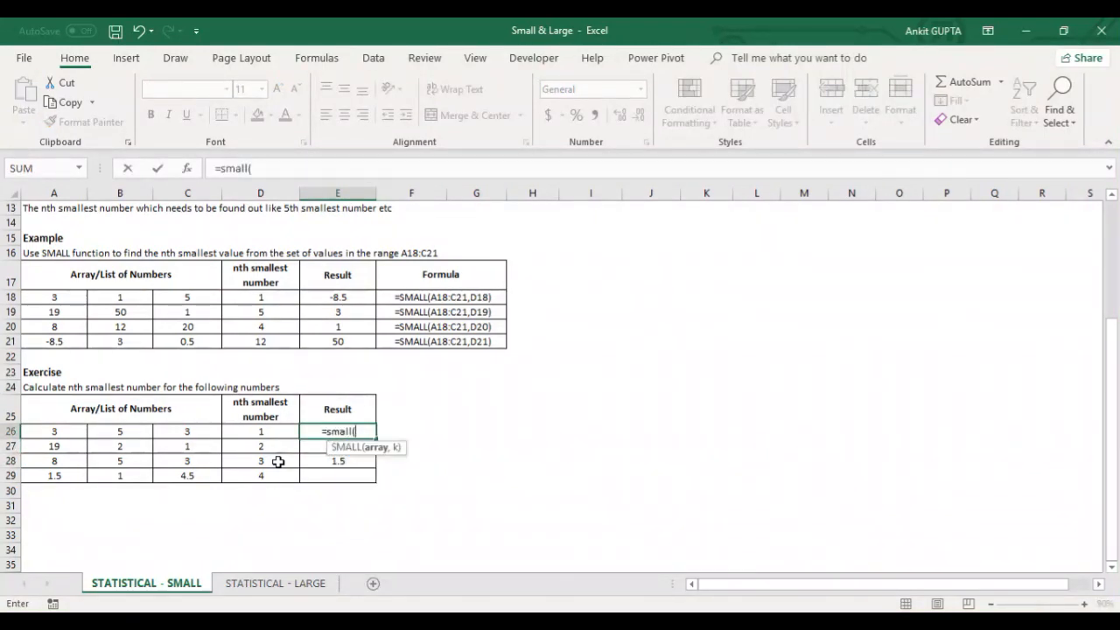
drag(68, 429, 185, 473)
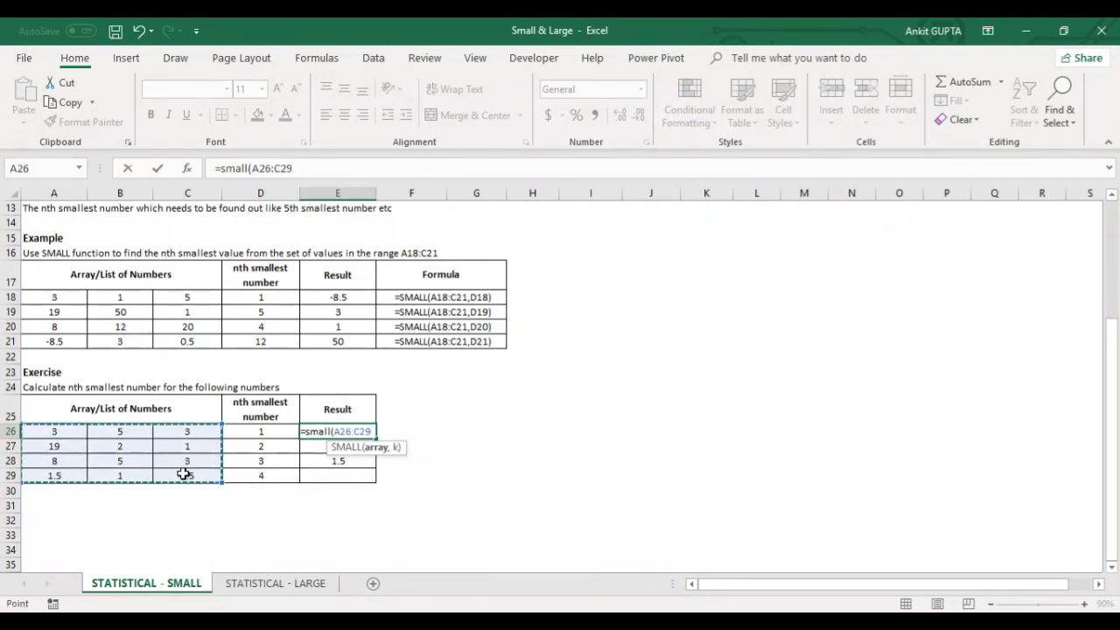
text(,)
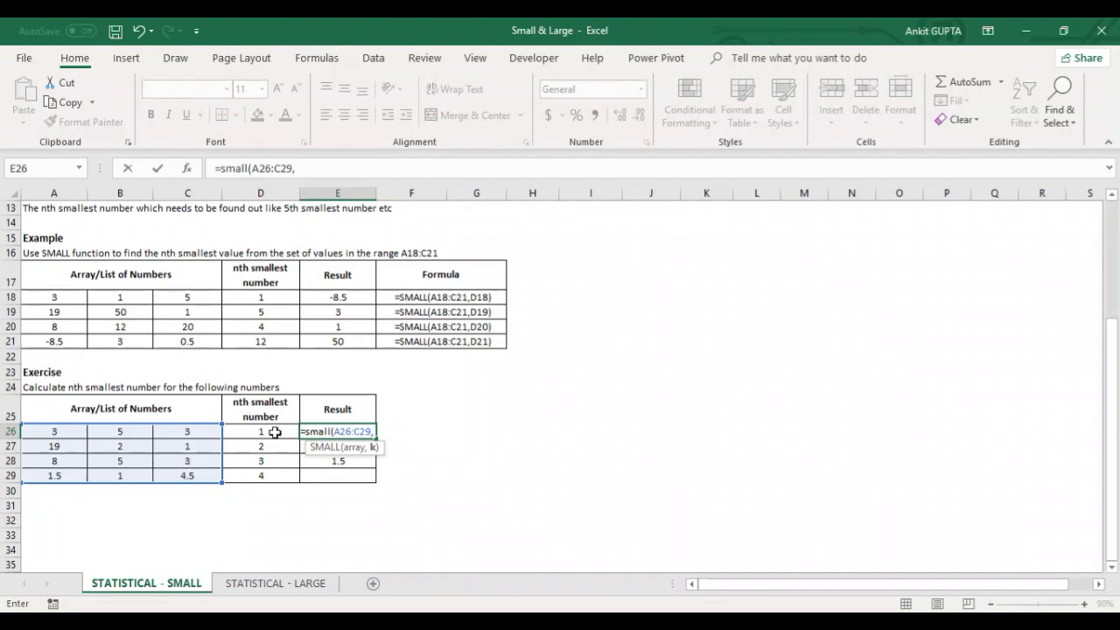
click(270, 430)
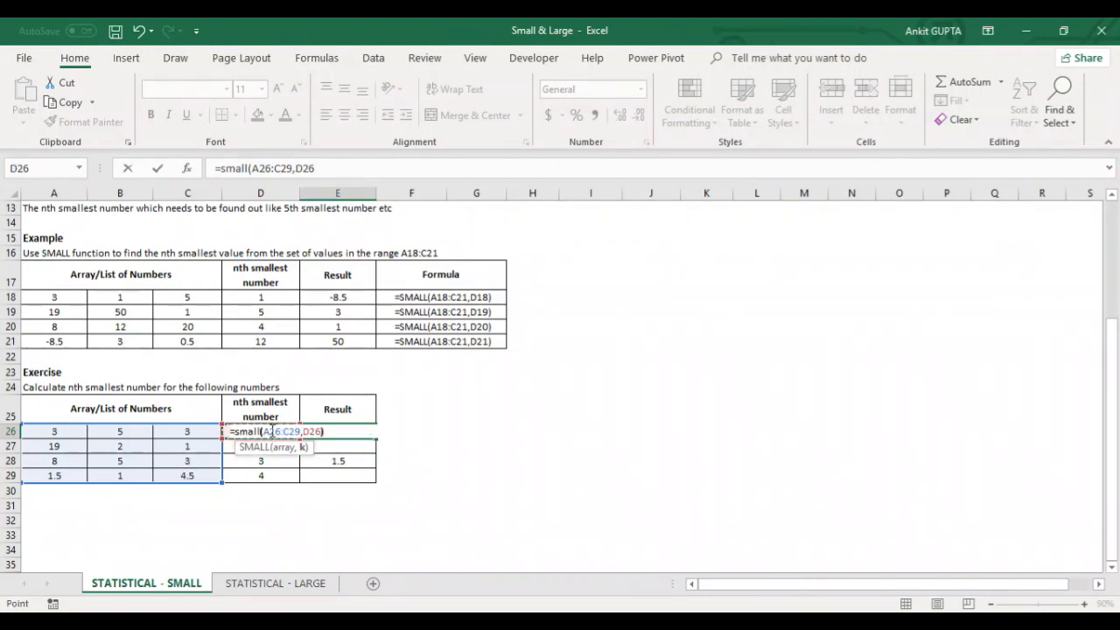
key(Return)
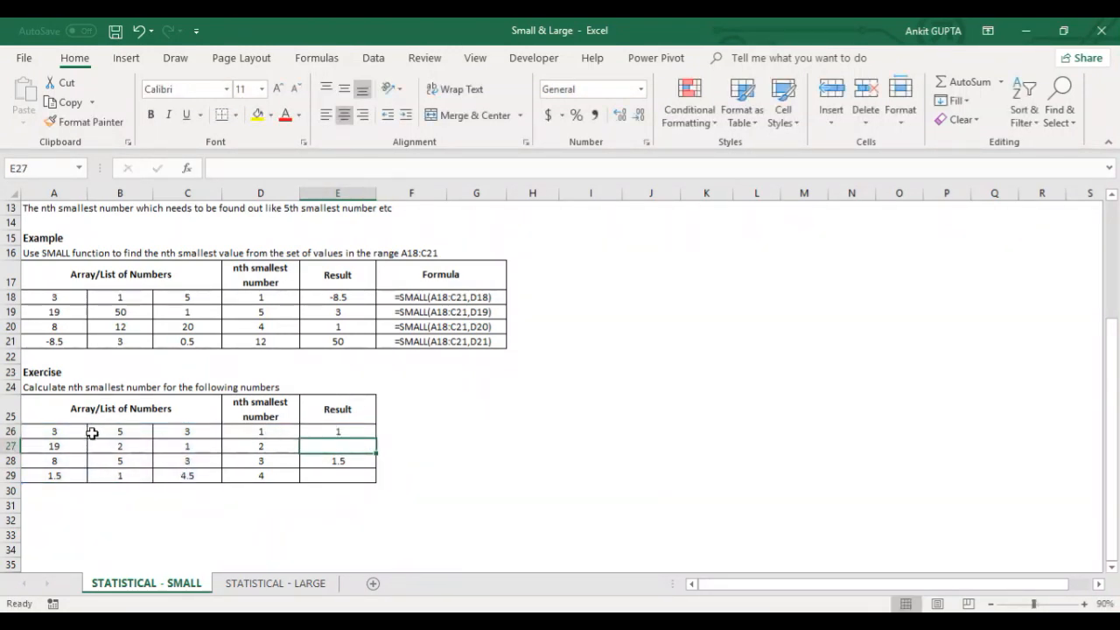
Step: Review the exercise's number list in A26:C29 and return to the SMALL title in A1
drag(70, 433, 178, 473)
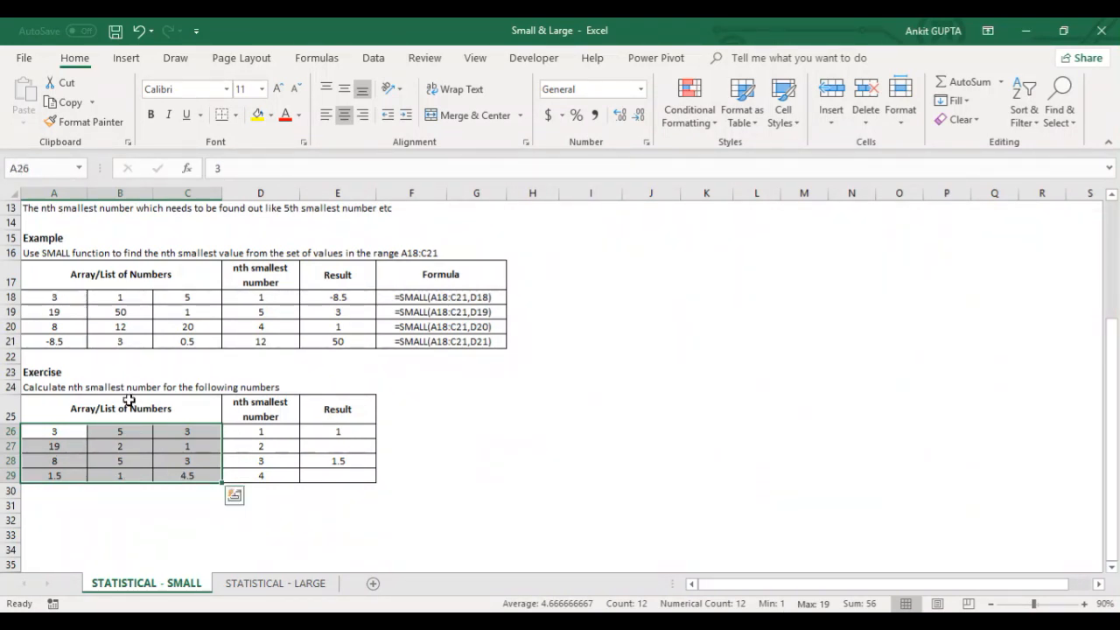
scroll(129, 404, up, 4)
click(56, 218)
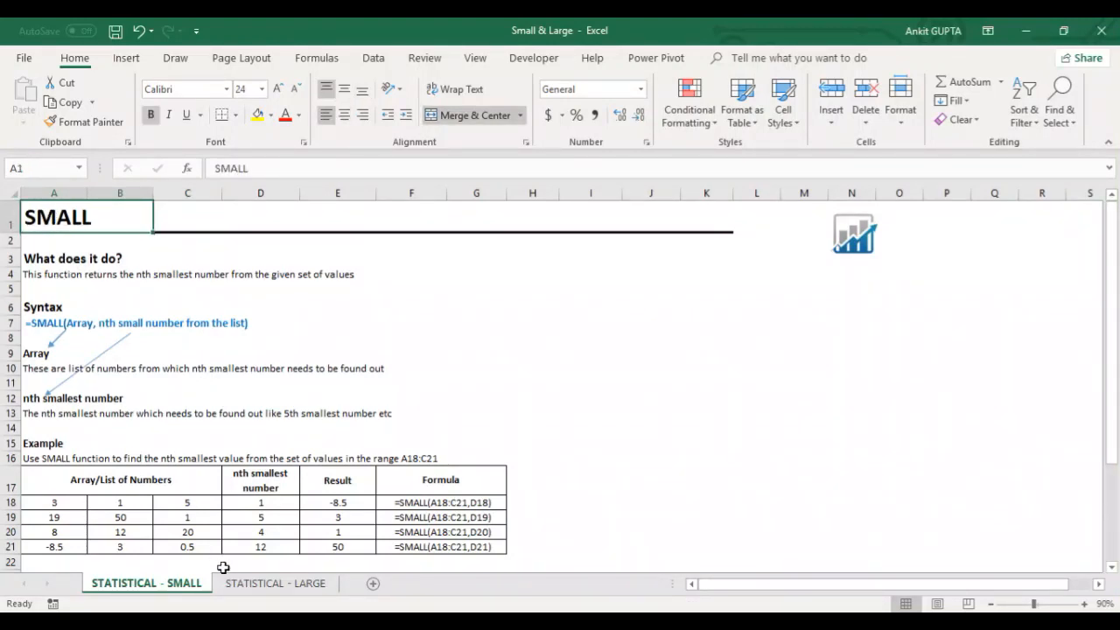
Step: Open the STATISTICAL - LARGE sheet and examine the LARGE syntax in A7 and the example's number list in A18:C21
click(265, 584)
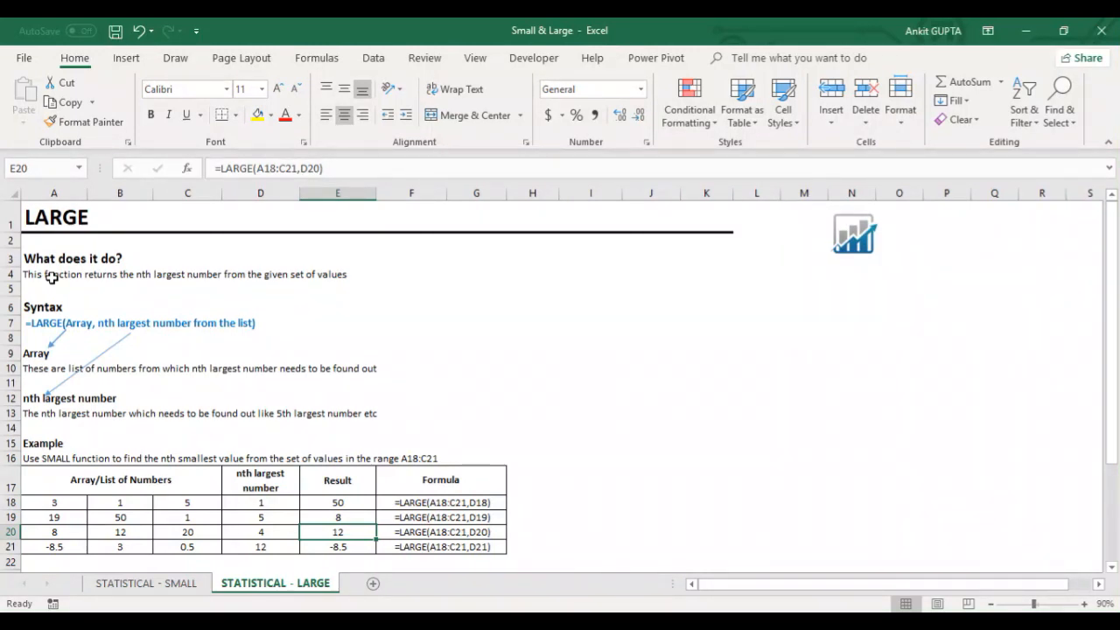
click(40, 325)
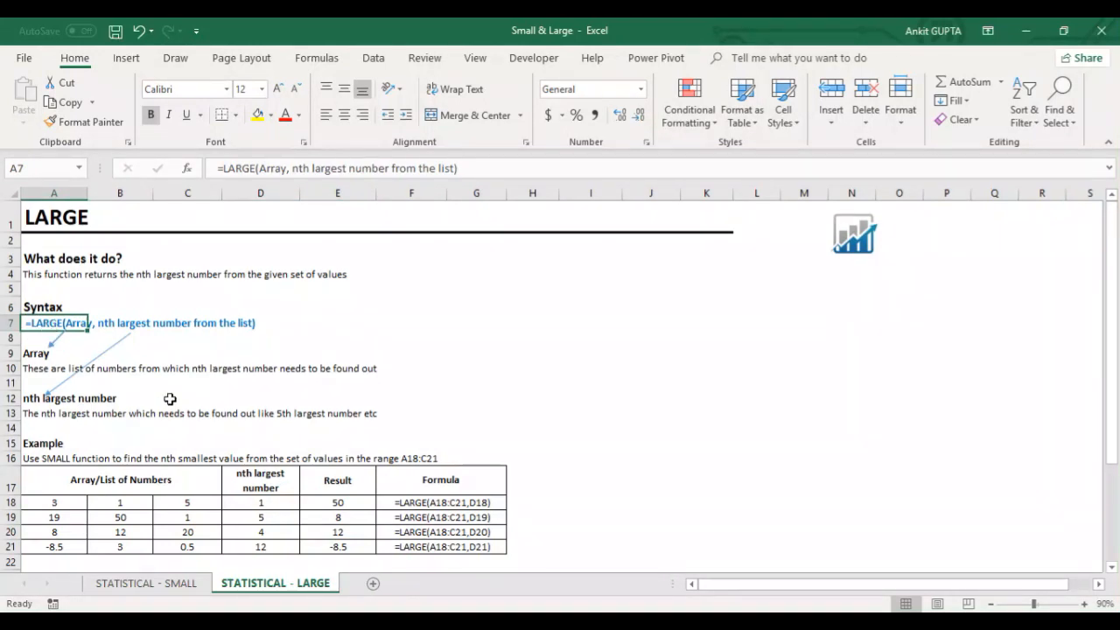
scroll(170, 399, down, 2)
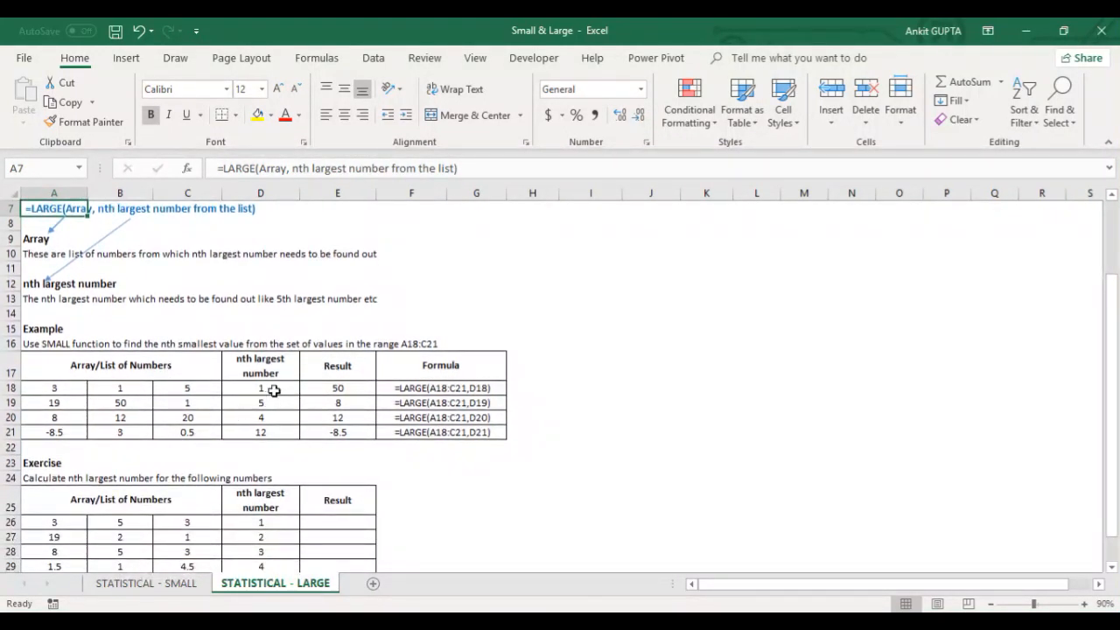
click(272, 393)
drag(48, 391, 184, 432)
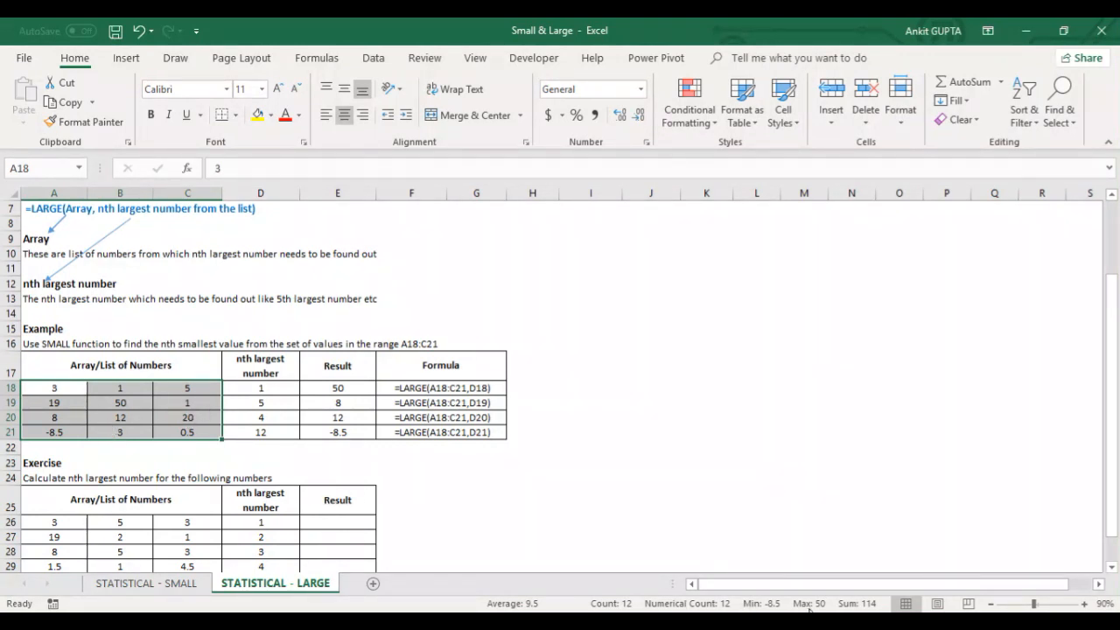
Step: Examine the example's LARGE formulas in E18 and E21 against the number list in A18:C21 and the nth value in D21
click(360, 388)
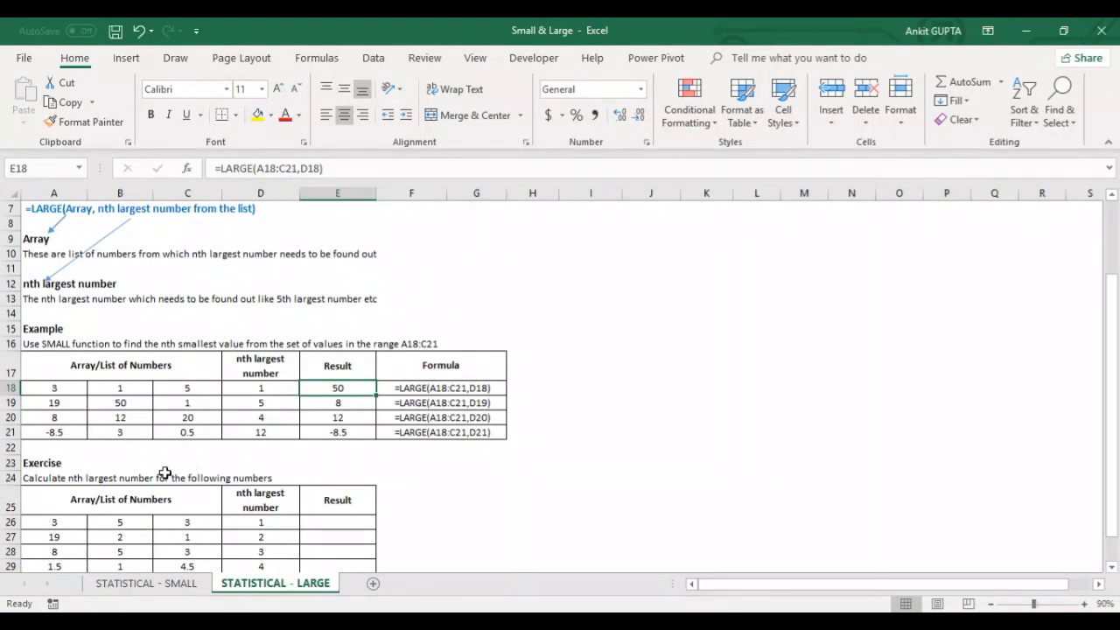
drag(70, 394, 178, 430)
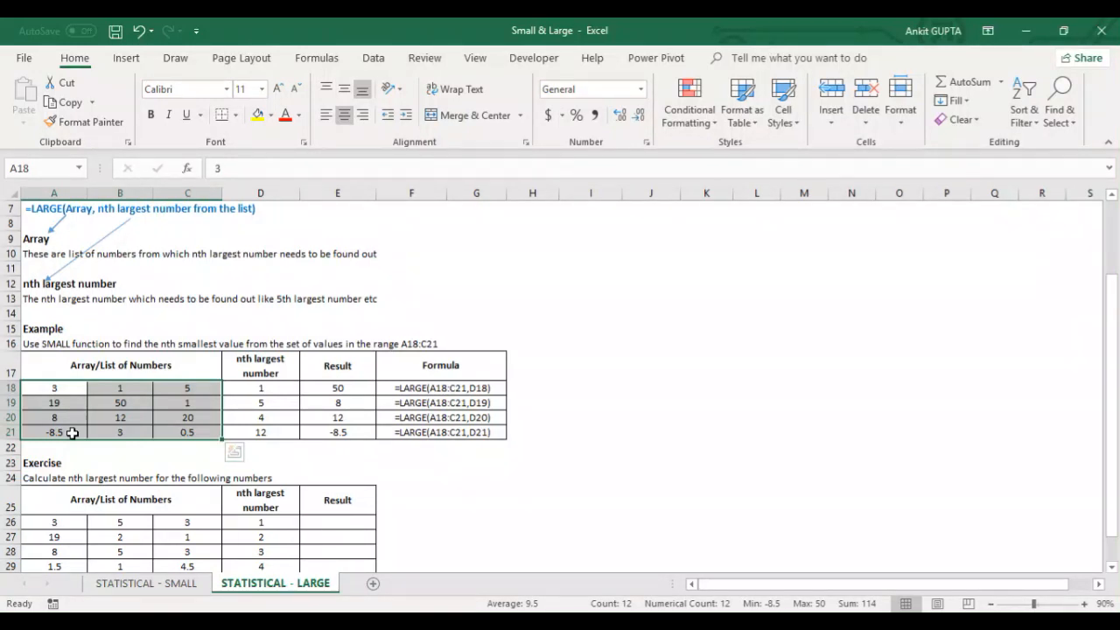
click(286, 432)
click(345, 432)
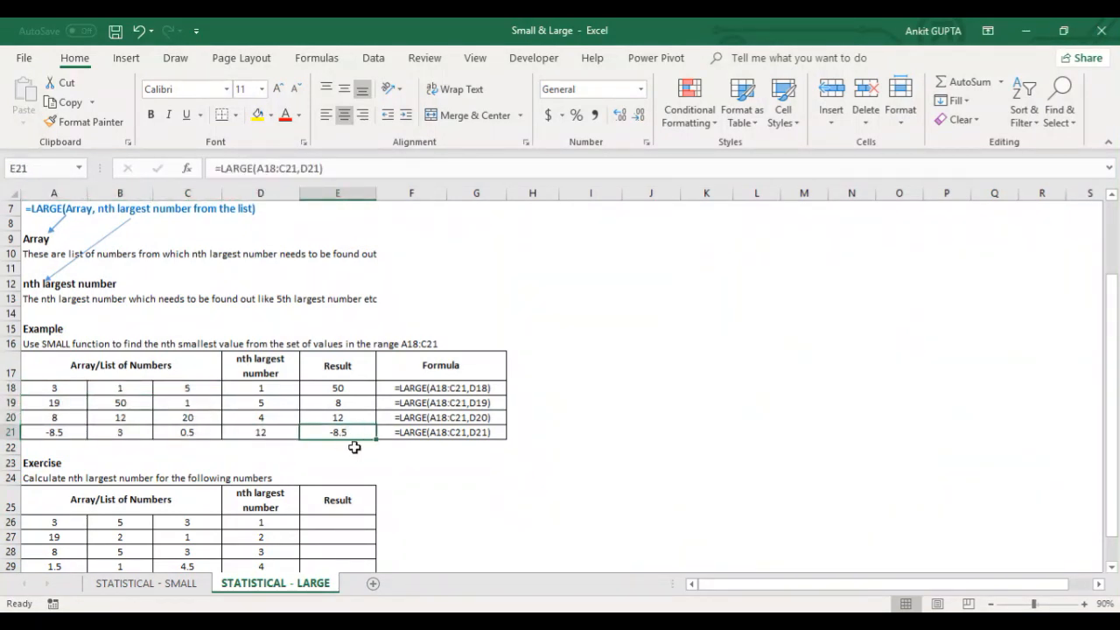
Step: Enter =LARGE(A26:C29,1) in result cell E26 of the exercise table and return to the LARGE title in A1
scroll(354, 447, down, 2)
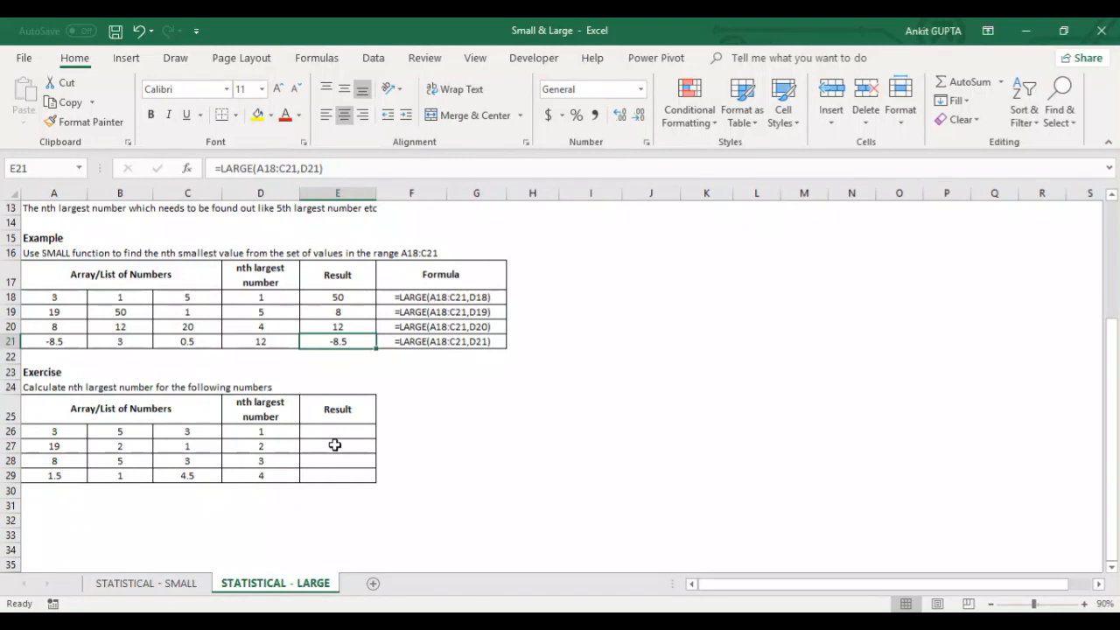
click(333, 433)
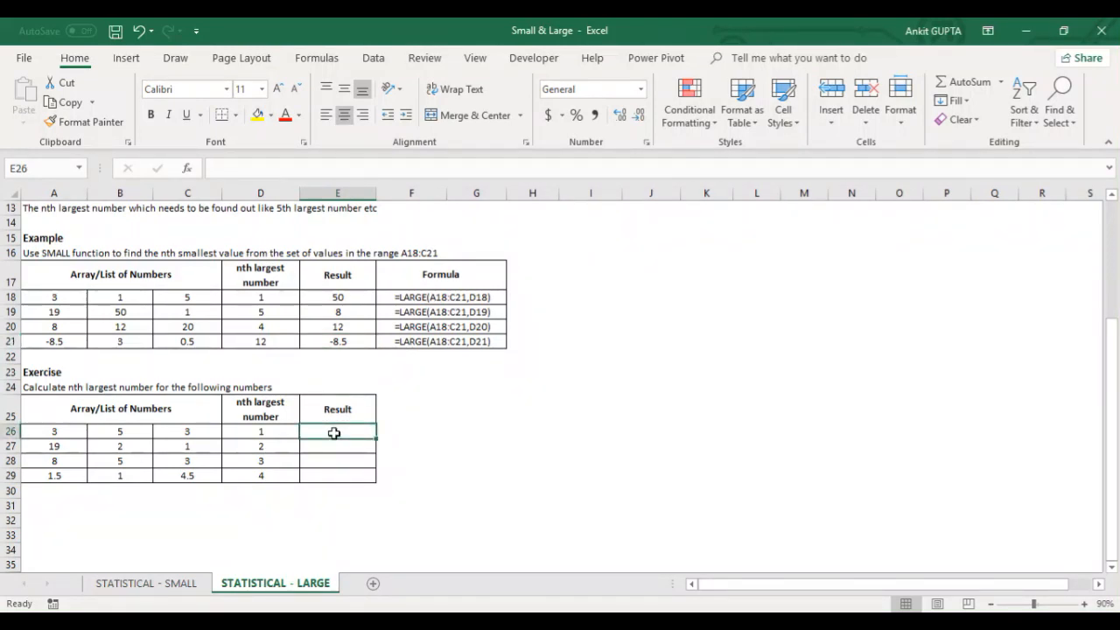
text(=large)
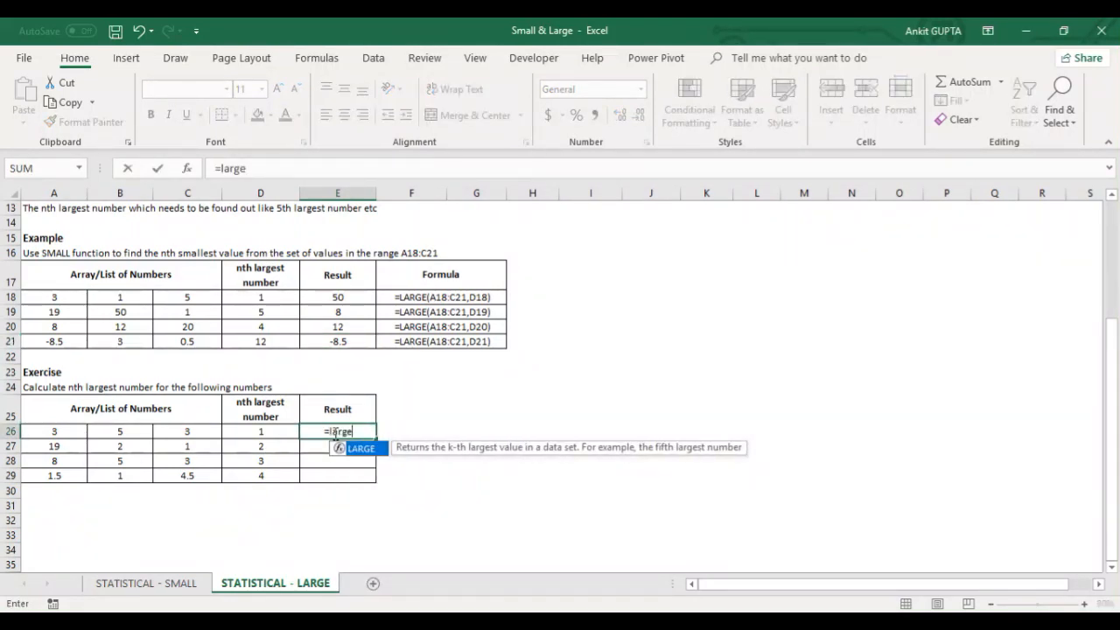
text(()
drag(74, 432, 166, 476)
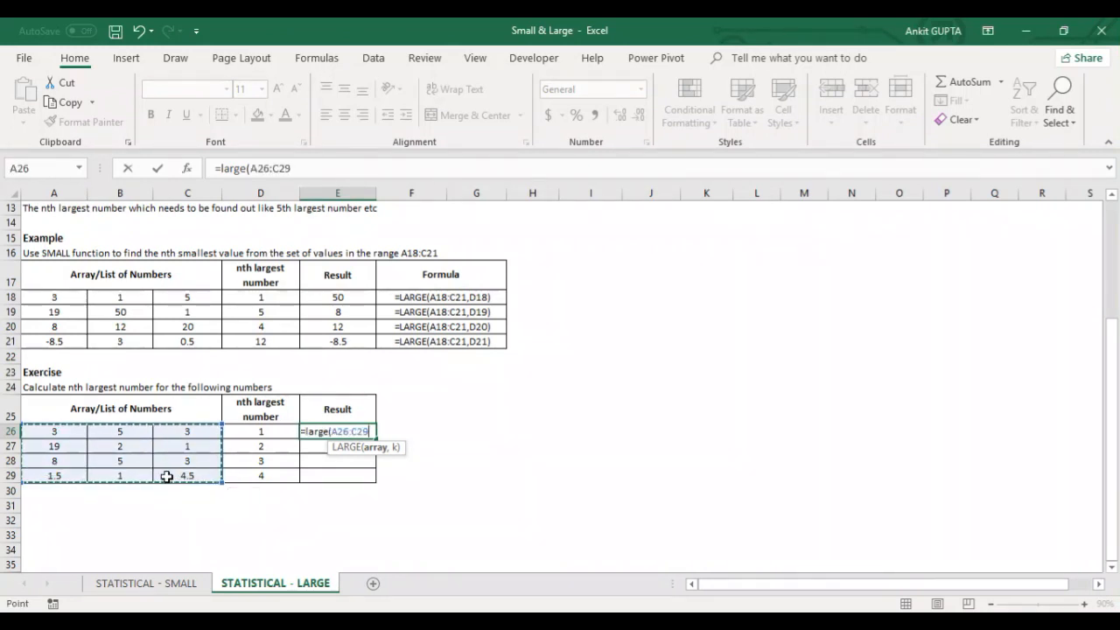
text(,1)
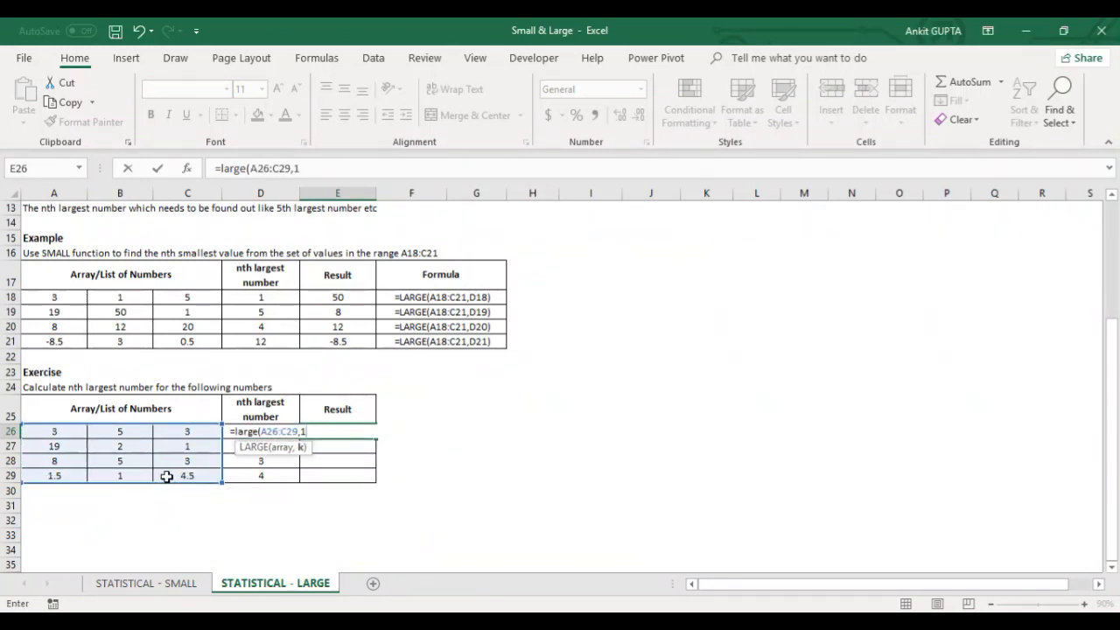
key(Return)
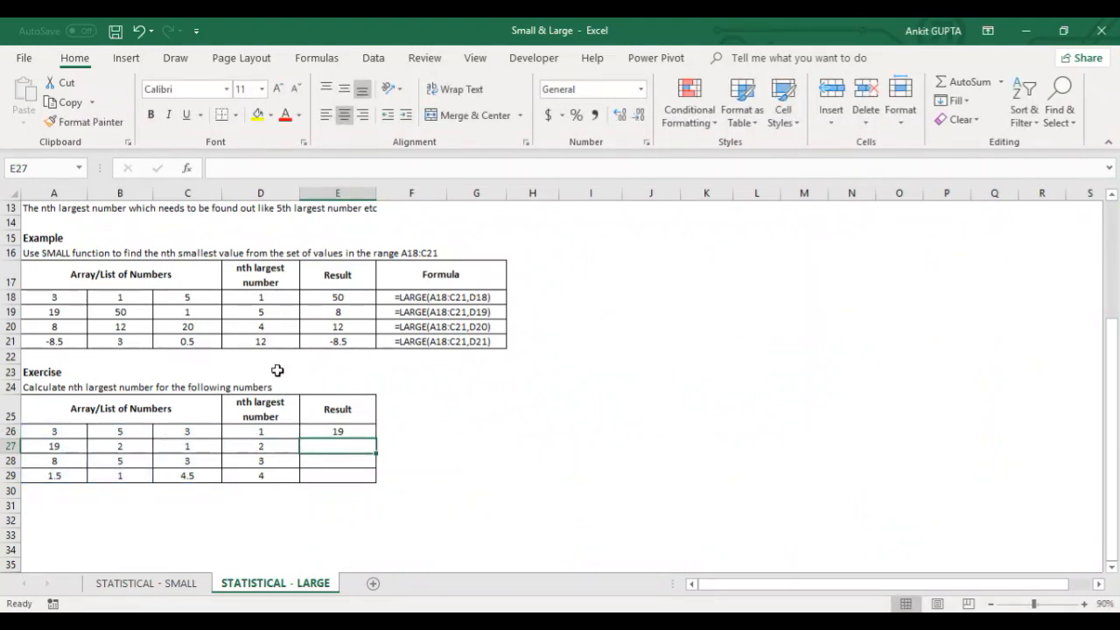
scroll(277, 370, up, 4)
key(ctrl+Home)
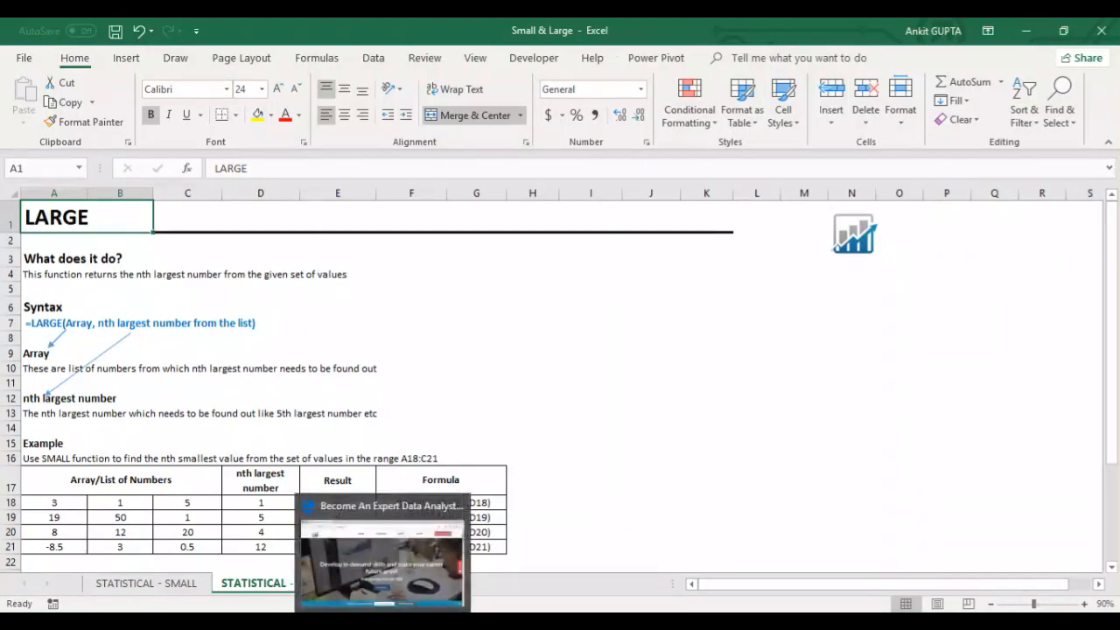
Step: Switch to the Edge browser and look through the a-leap.com home page, the Blogs page and the Vlogs page
click(385, 624)
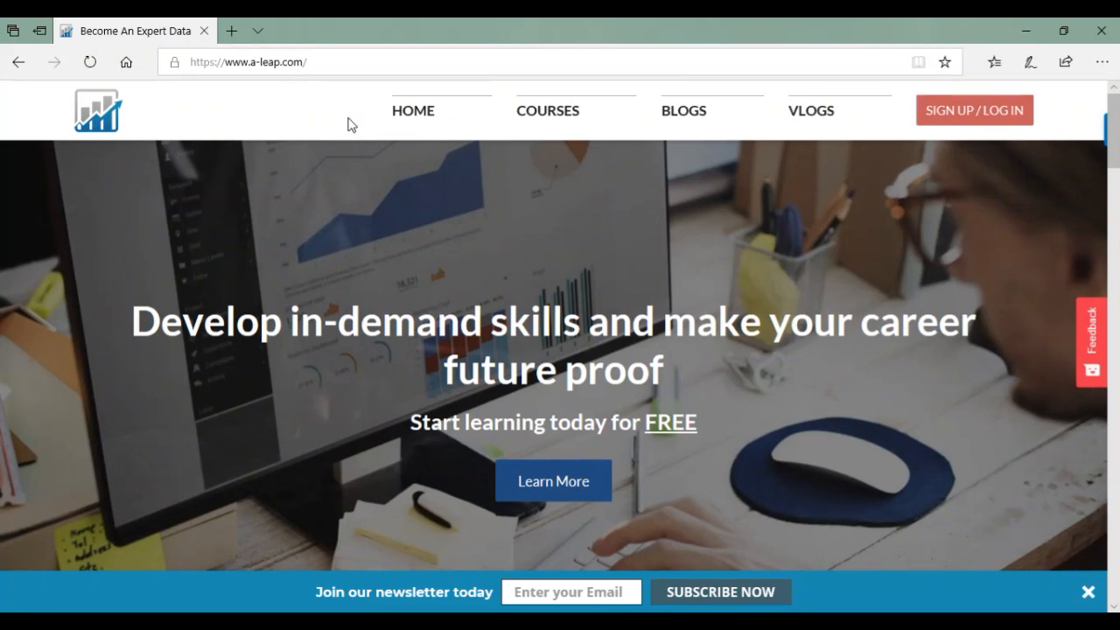
scroll(490, 215, down, 5)
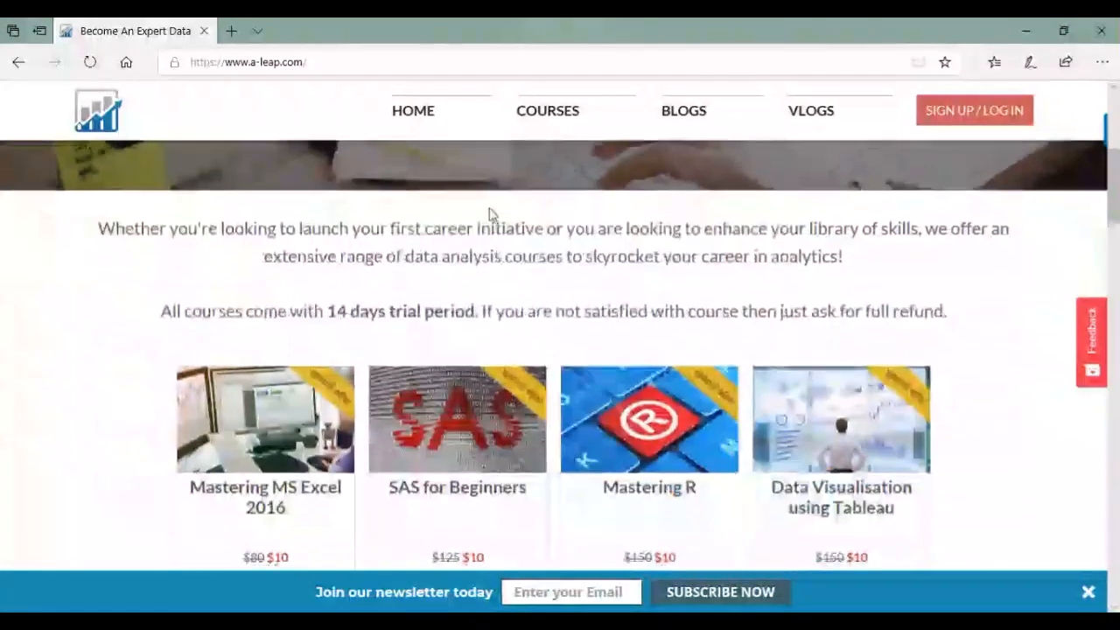
scroll(490, 212, down, 2)
scroll(490, 212, up, 7)
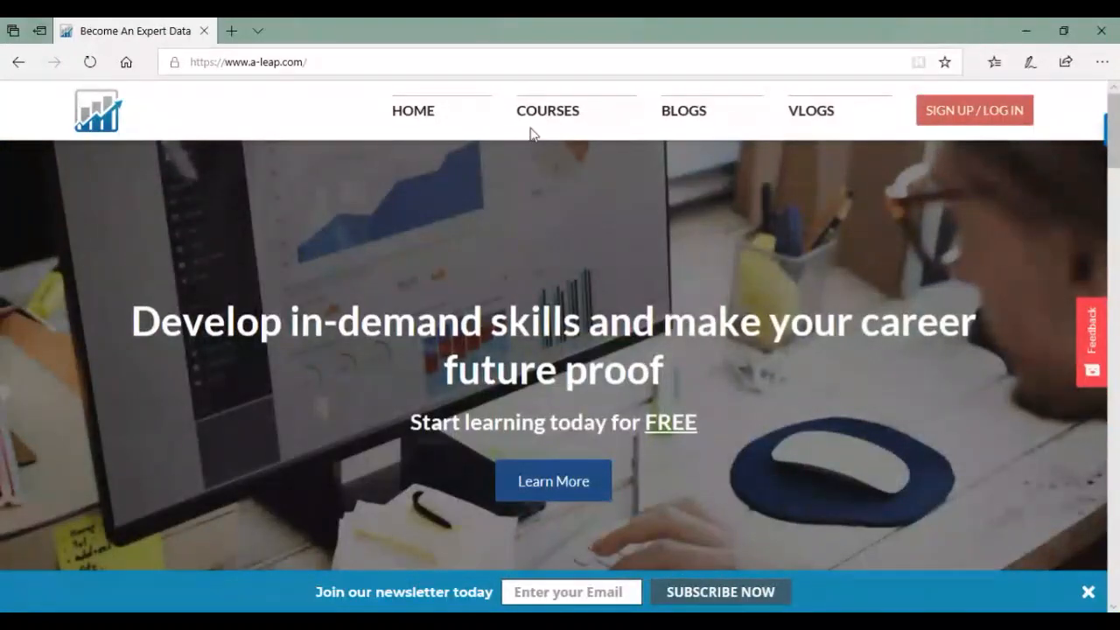
click(702, 116)
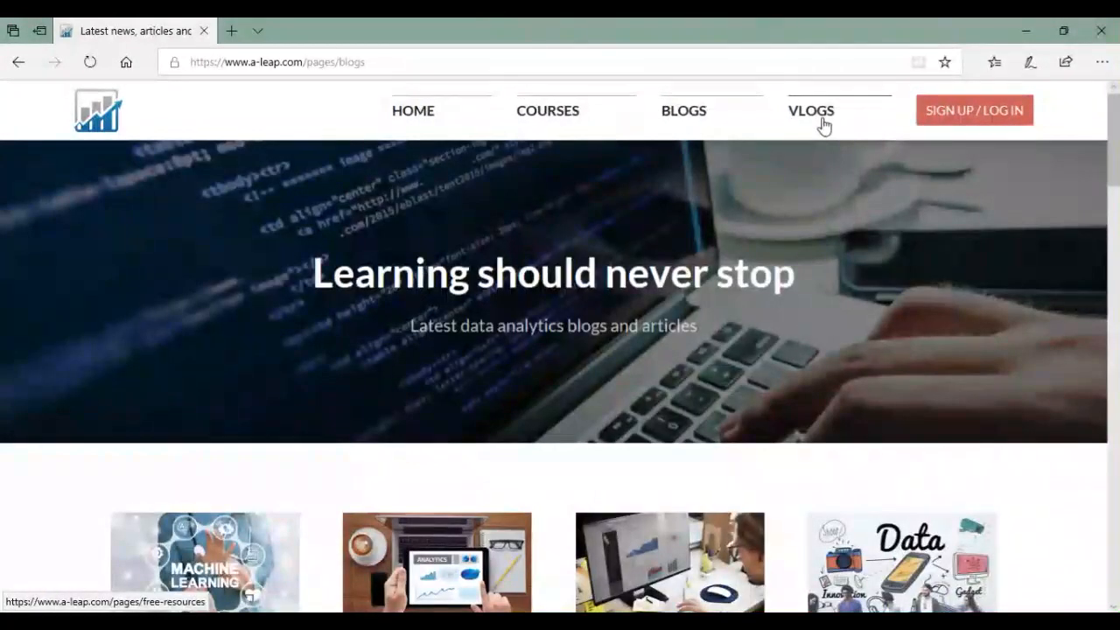
click(812, 136)
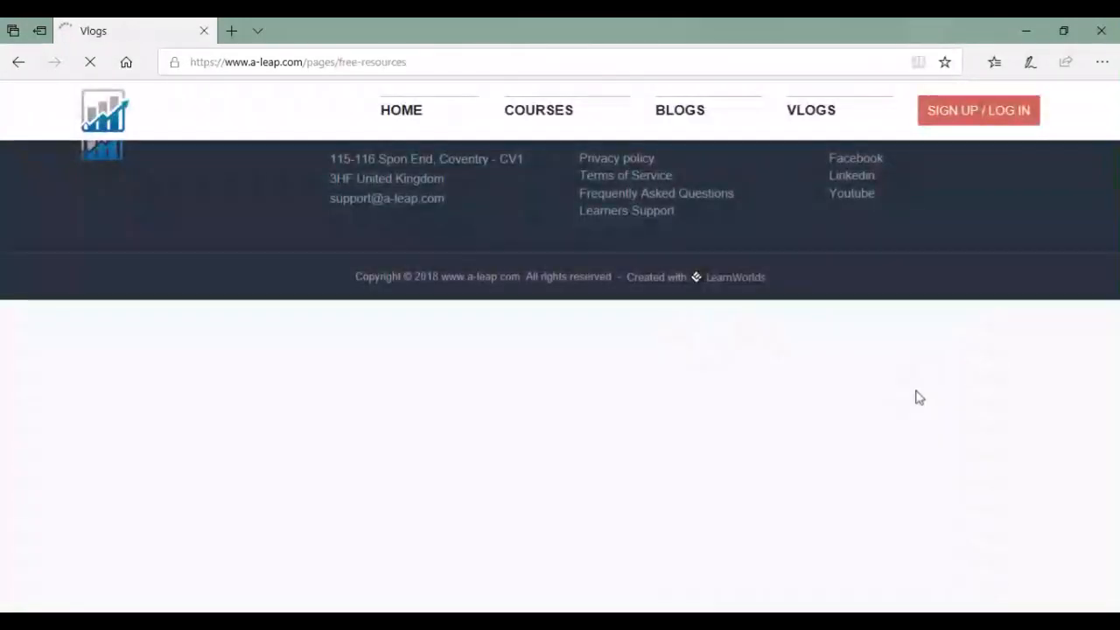